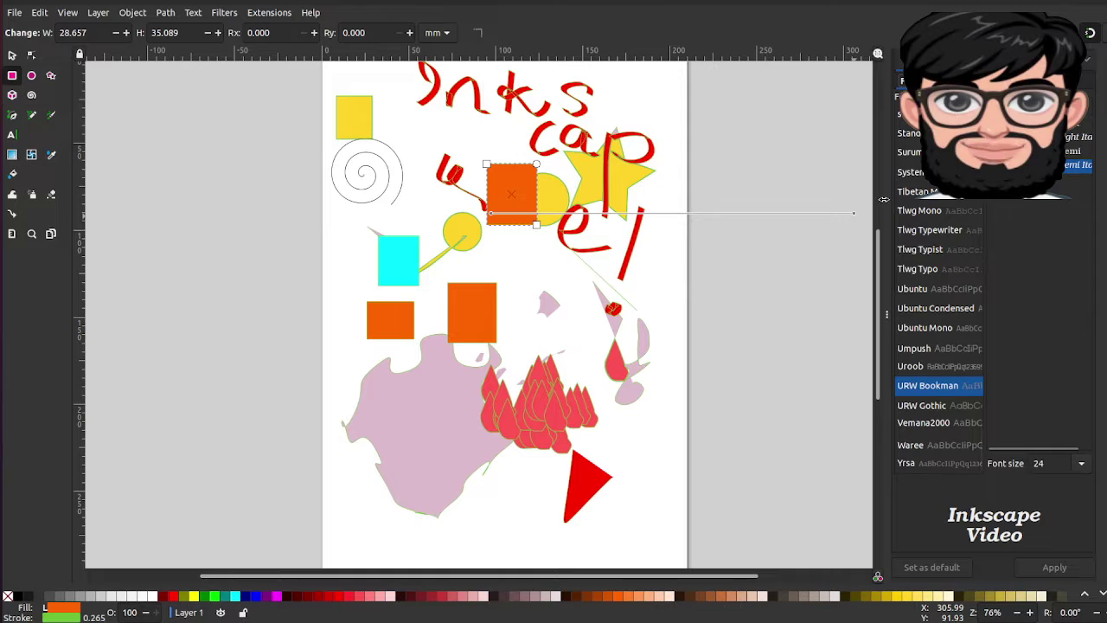
pyautogui.click(15, 14)
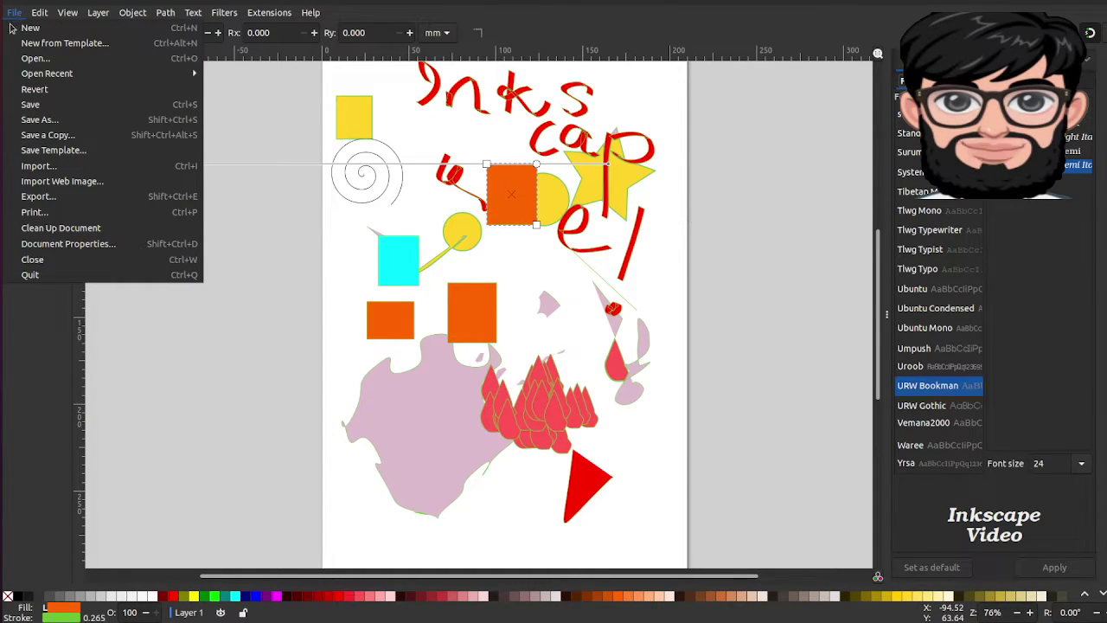
pyautogui.click(767, 315)
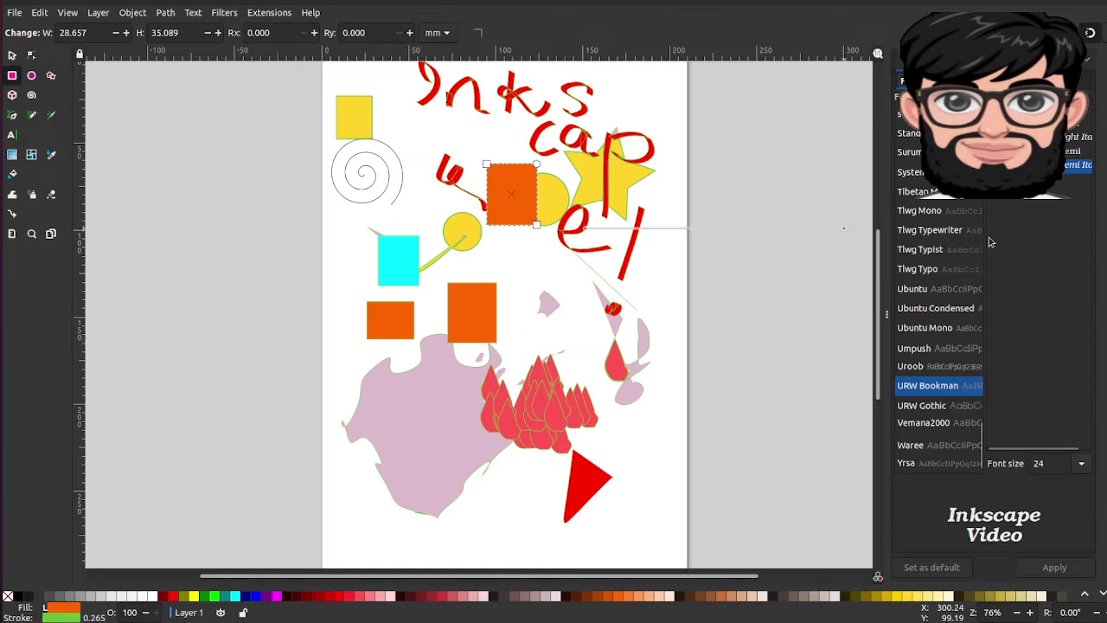
# Draw a rectangle about 37 × 21 mm above the red drop shapes, undo the last two changes and redo both.
pyautogui.moveTo(500, 273); pyautogui.dragTo(564, 308)
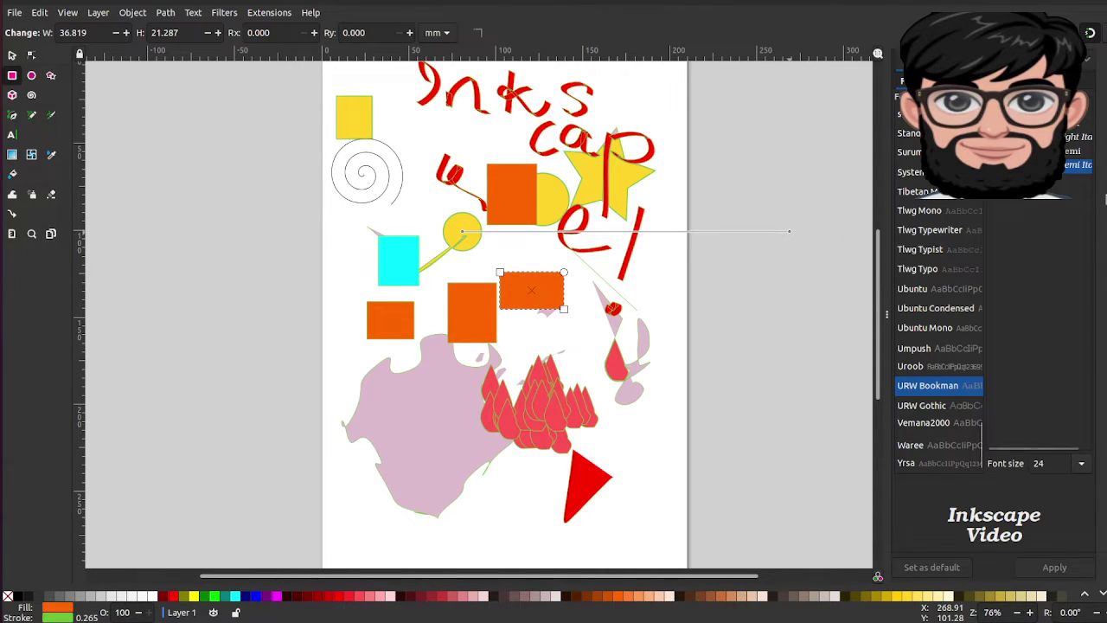
pyautogui.hotkey('ctrl', 'z')
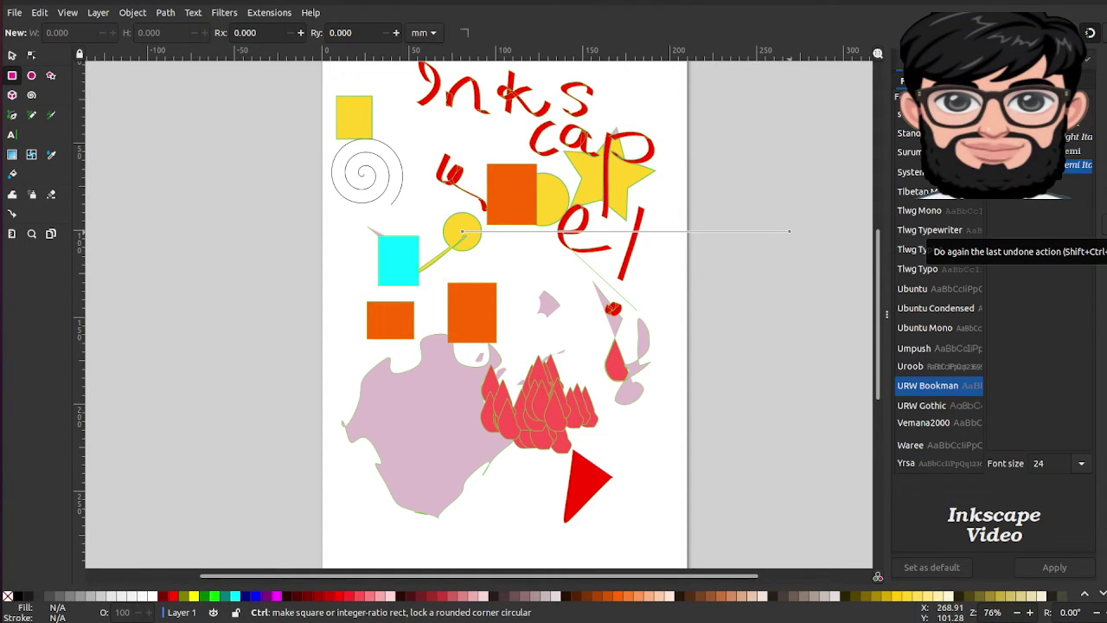
pyautogui.hotkey('ctrl', 'z')
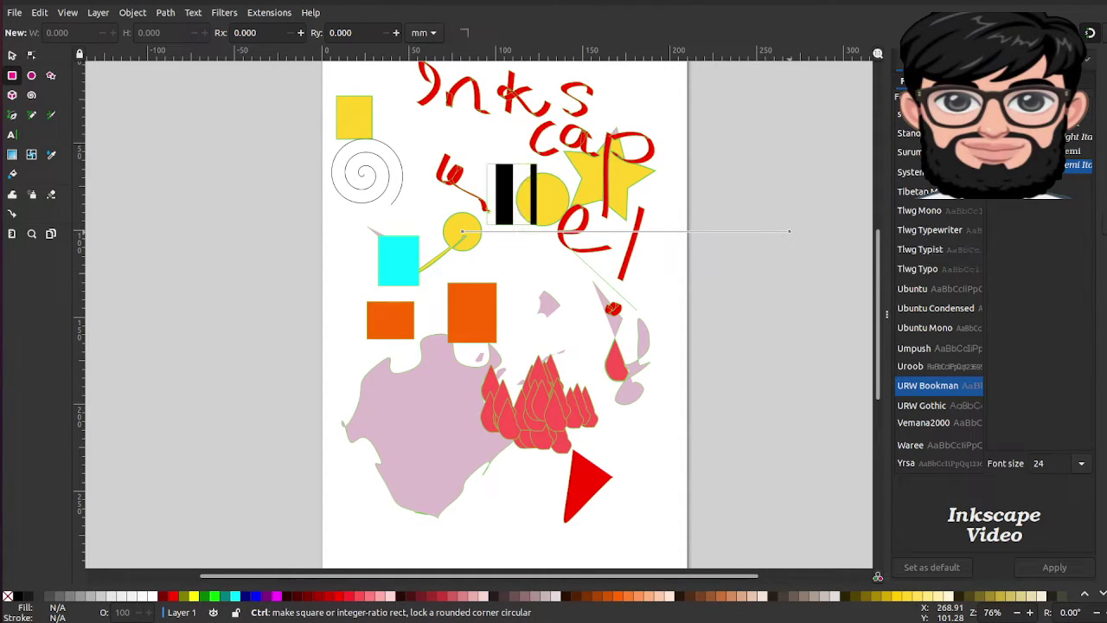
pyautogui.hotkey('ctrl', 'shift', 'z')
pyautogui.hotkey('ctrl', 'shift', 'z')
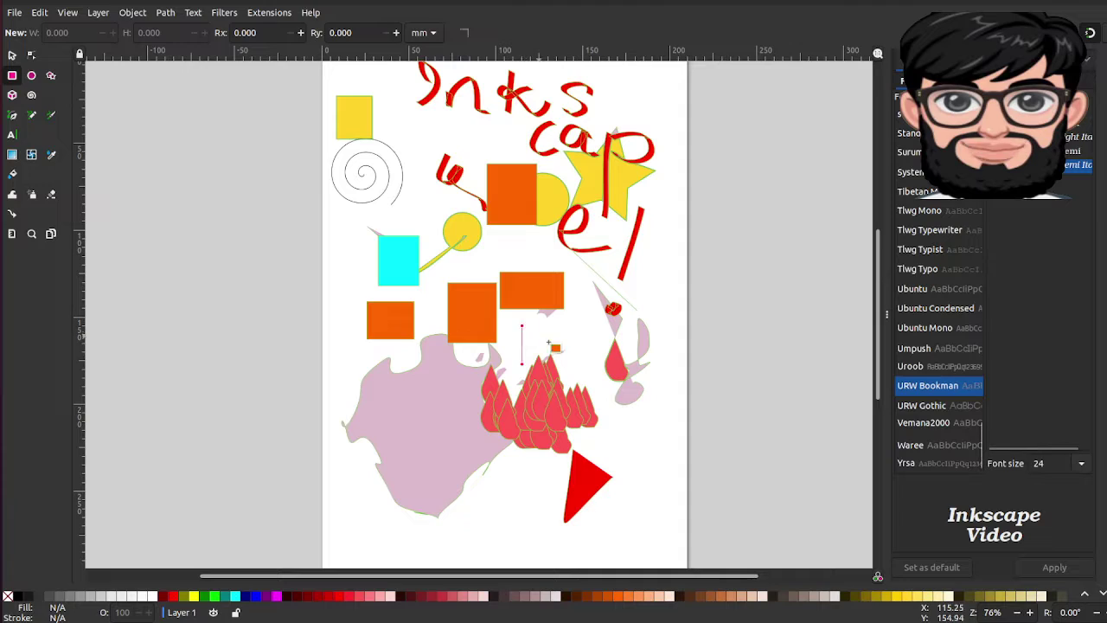
# Draw and cut a rectangle about 23 × 16 mm, and paste it back after drawing one about 64 × 64 mm below the cyan square.
pyautogui.moveTo(522, 326); pyautogui.dragTo(562, 352)
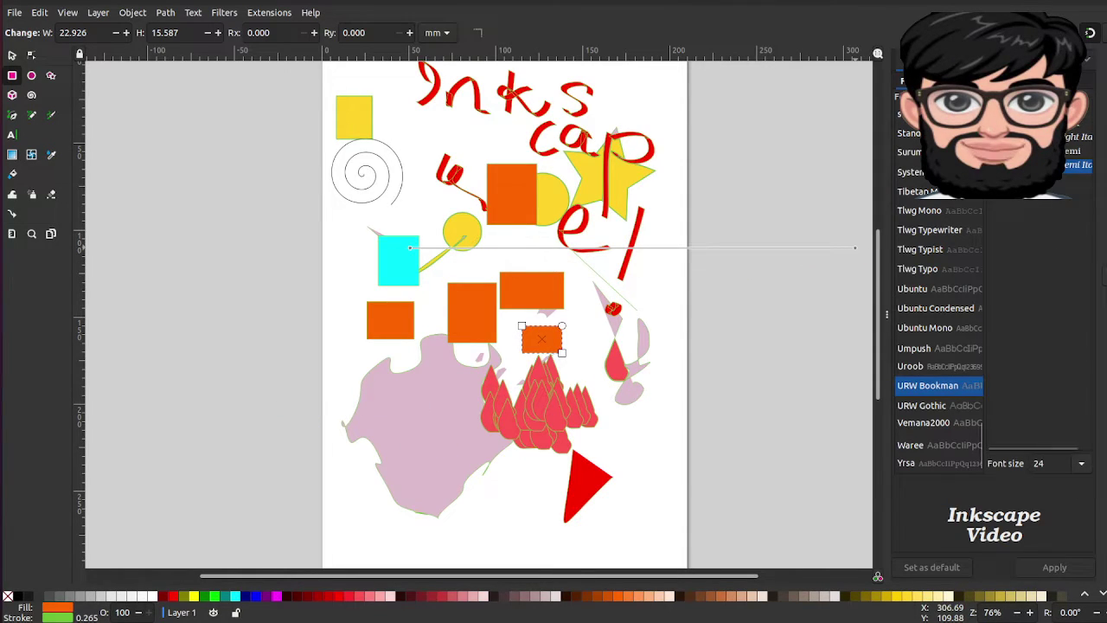
pyautogui.hotkey('ctrl', 'x')
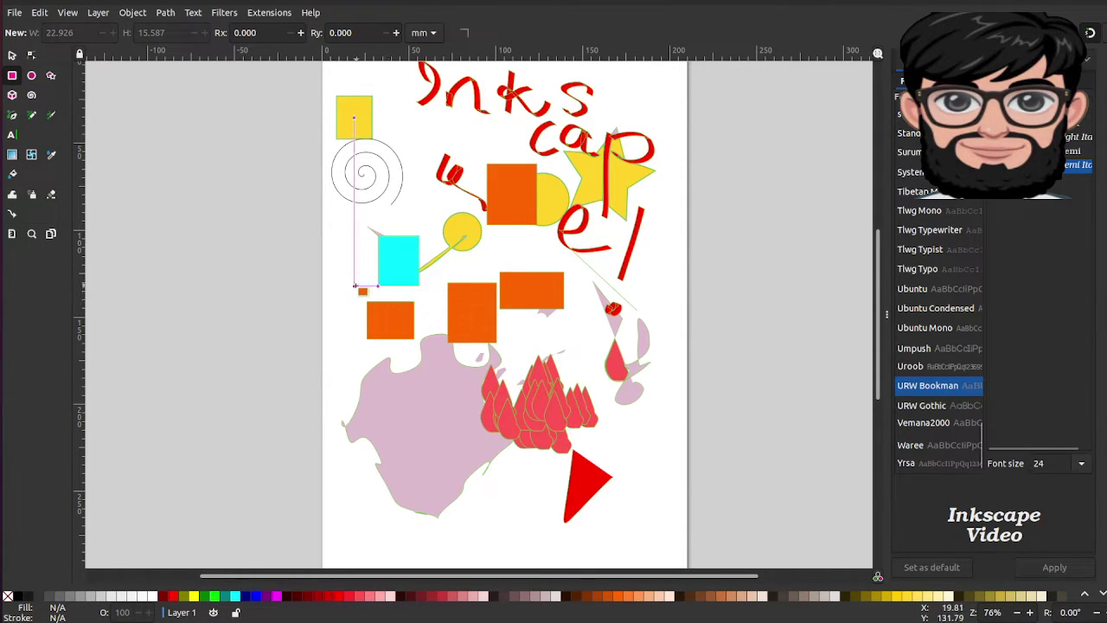
pyautogui.moveTo(354, 286); pyautogui.dragTo(467, 397)
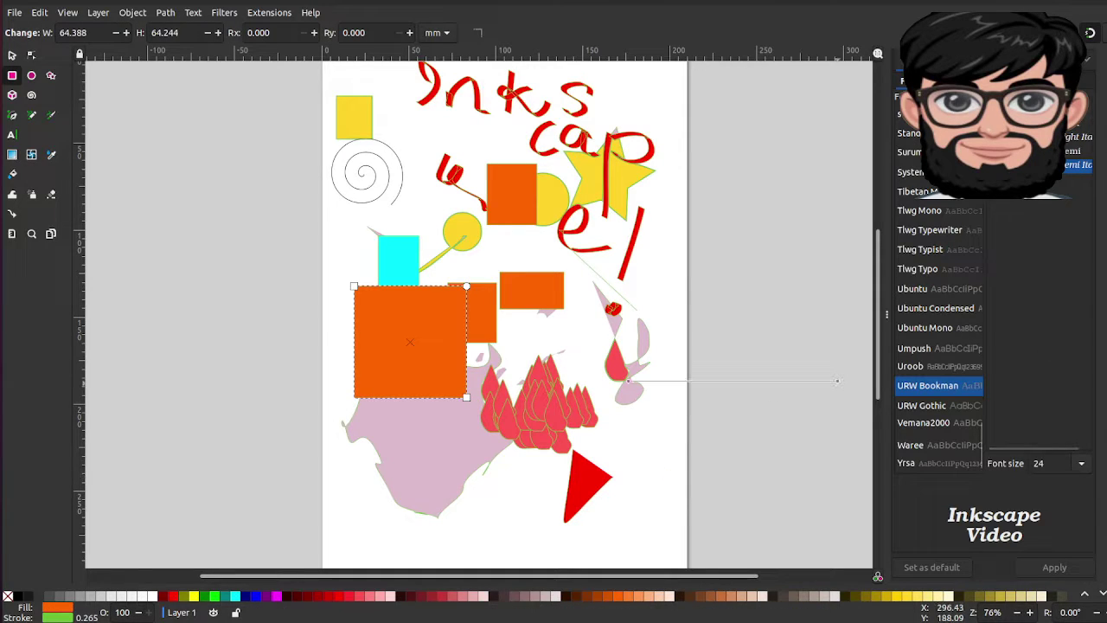
pyautogui.hotkey('ctrl', 'v')
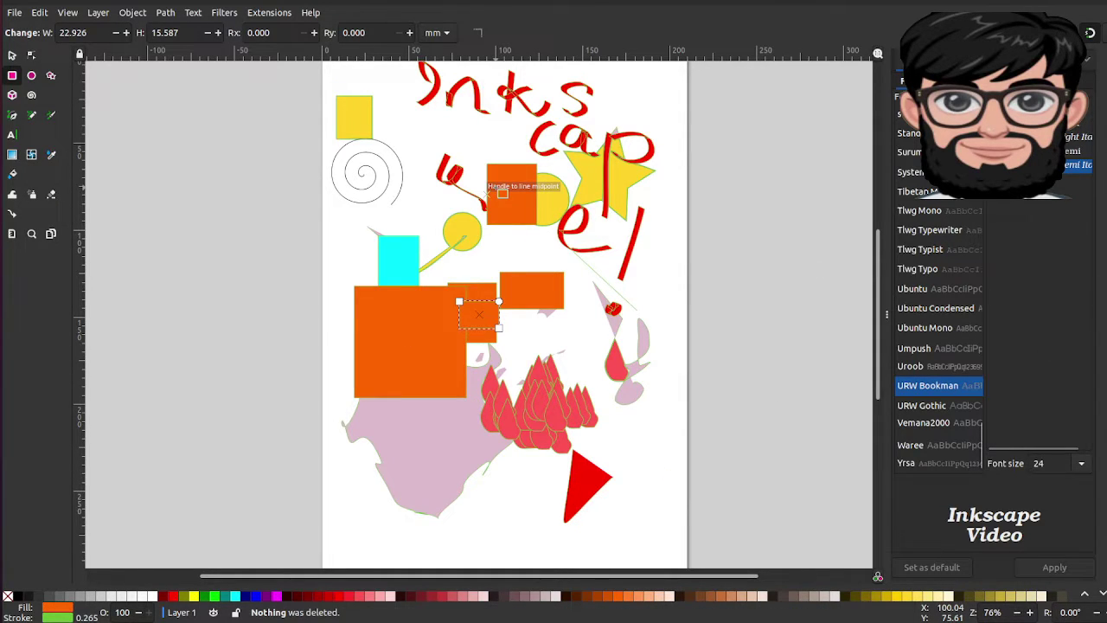
# Draw a rectangle about 29 × 18 mm over the upper half of the orange rectangle beside the yellow circle and deselect it.
pyautogui.hotkey('ctrl', 'a')
pyautogui.moveTo(488, 164)
pyautogui.mouseDown()
pyautogui.moveTo(533, 172)
pyautogui.moveTo(537, 195)
pyautogui.mouseUp()
pyautogui.press('Escape')
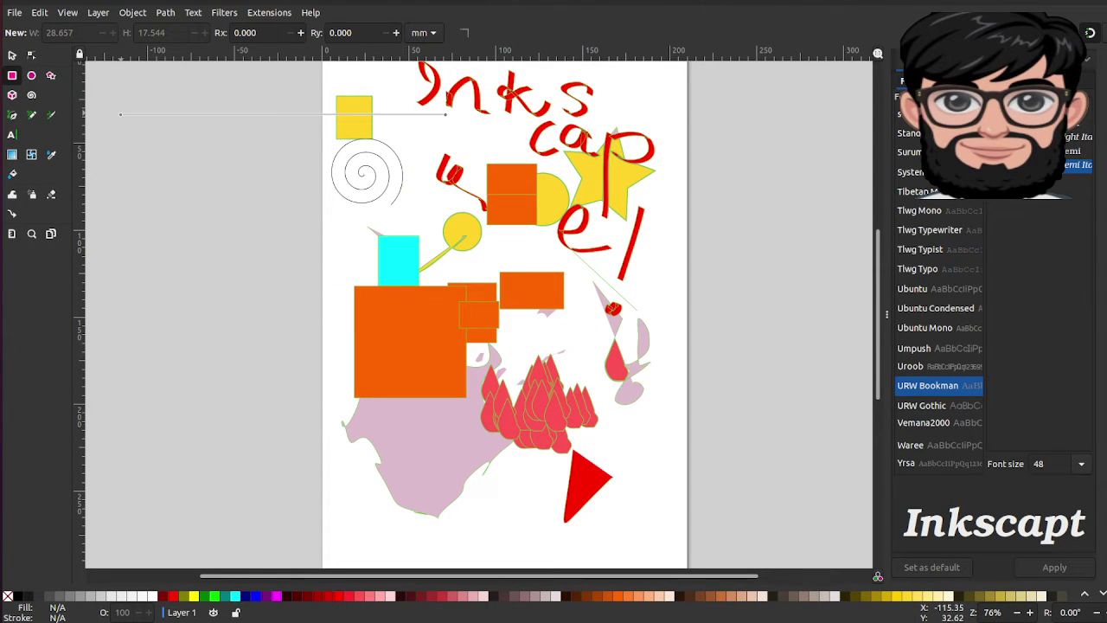
# Select all objects, move them diagonally down across the page, undo the move and clear the selection.
pyautogui.click(12, 54)
pyautogui.hotkey('ctrl', 'a')
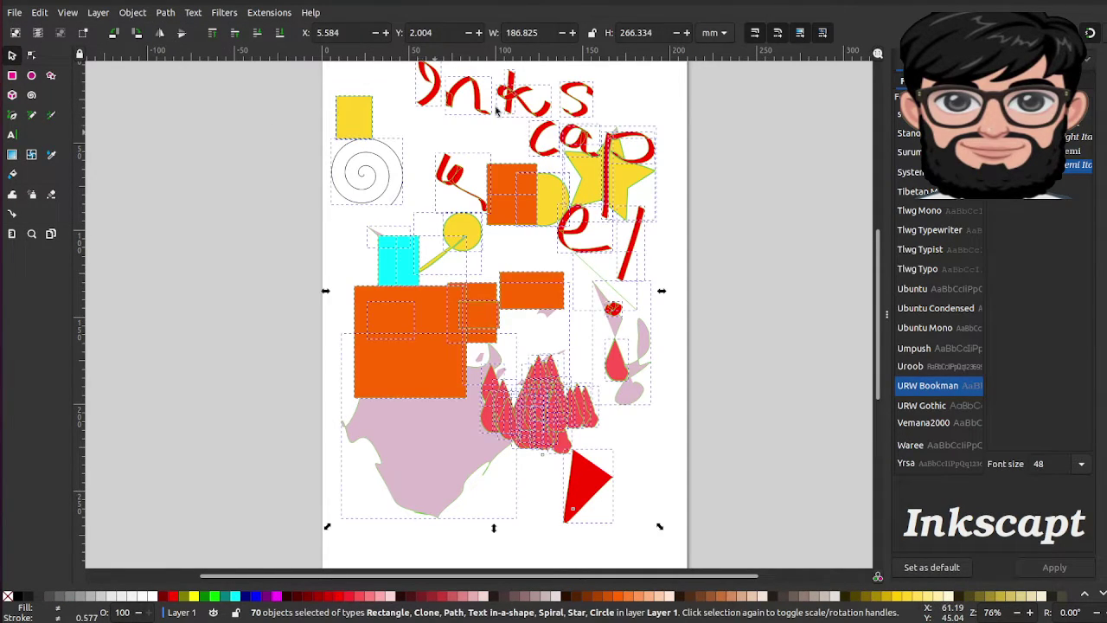
pyautogui.moveTo(464, 183); pyautogui.dragTo(518, 211)
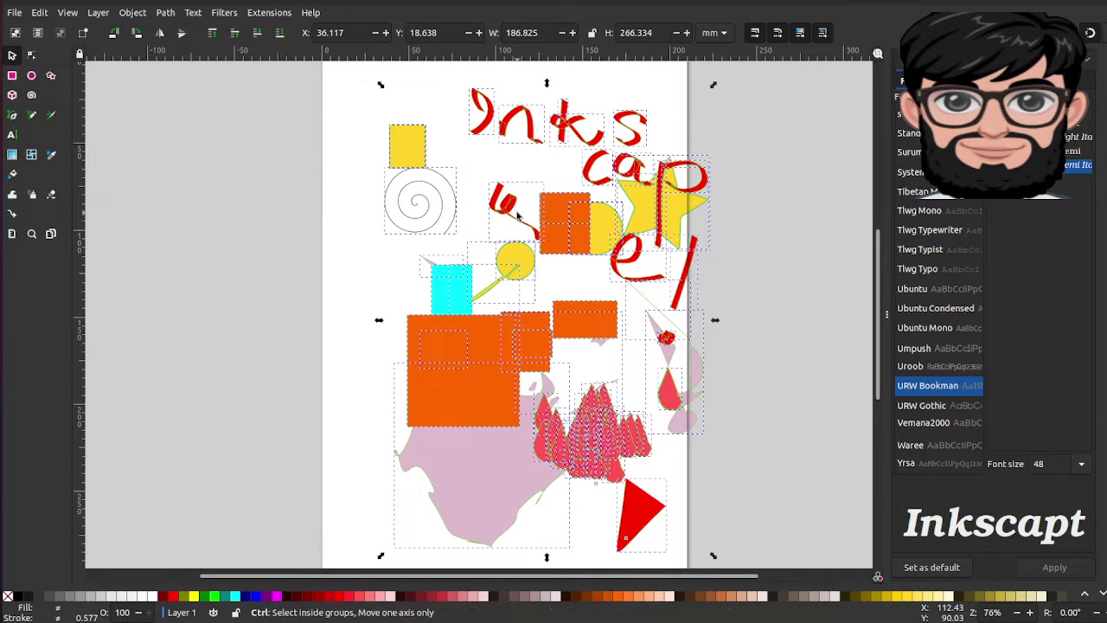
pyautogui.hotkey('ctrl', 'z')
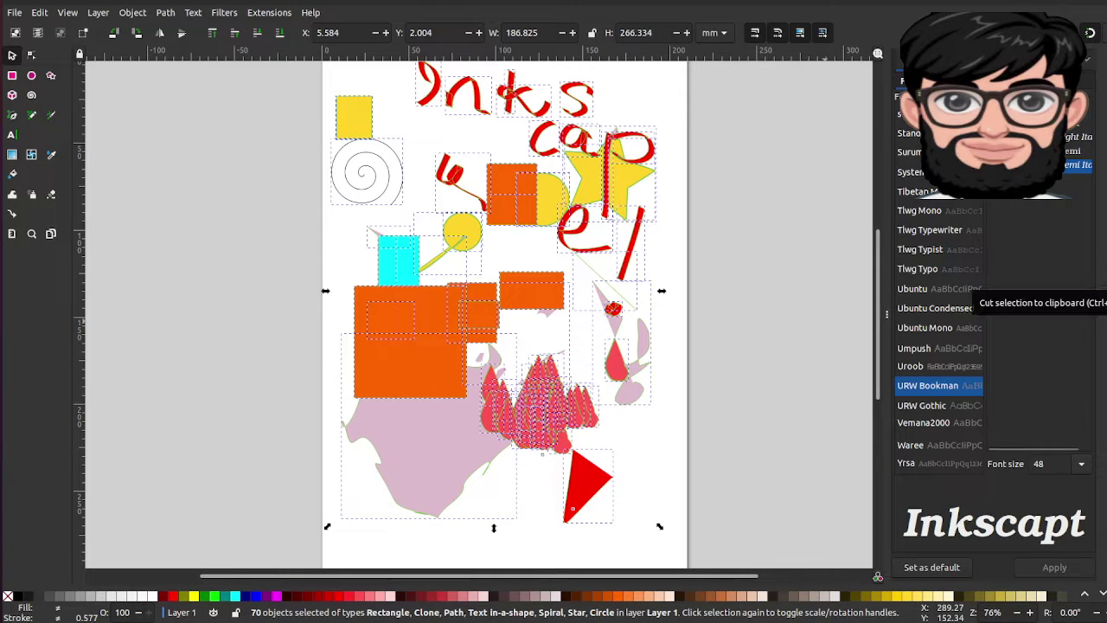
pyautogui.click(673, 322)
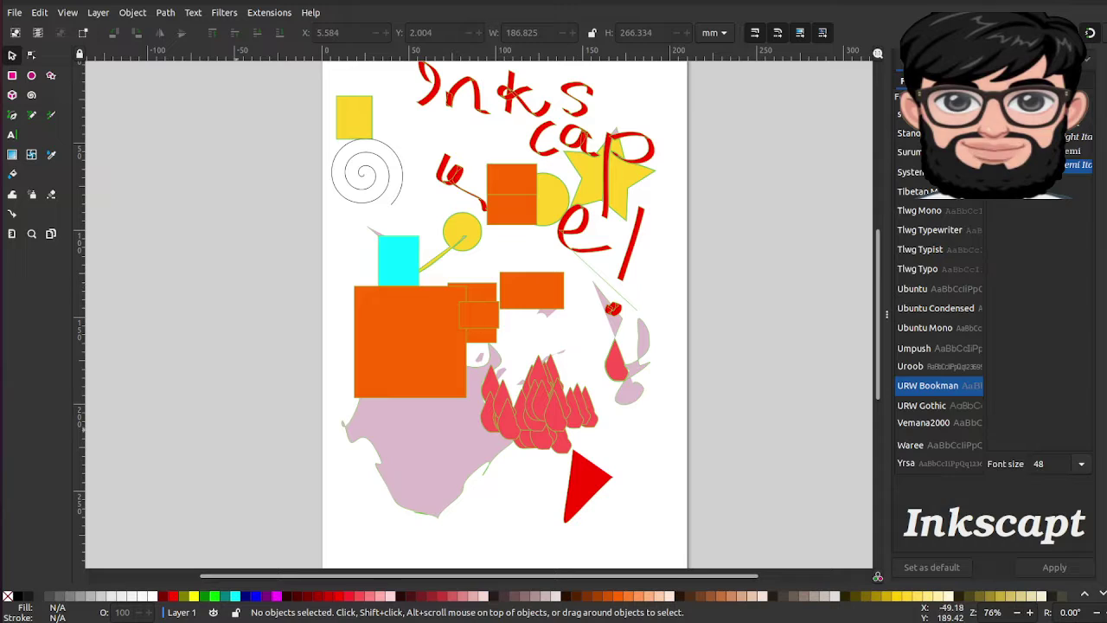
# Search the installed applications for "draw" and launch LibreOffice Draw.
pyautogui.click(3, 602)
pyautogui.write('dr')
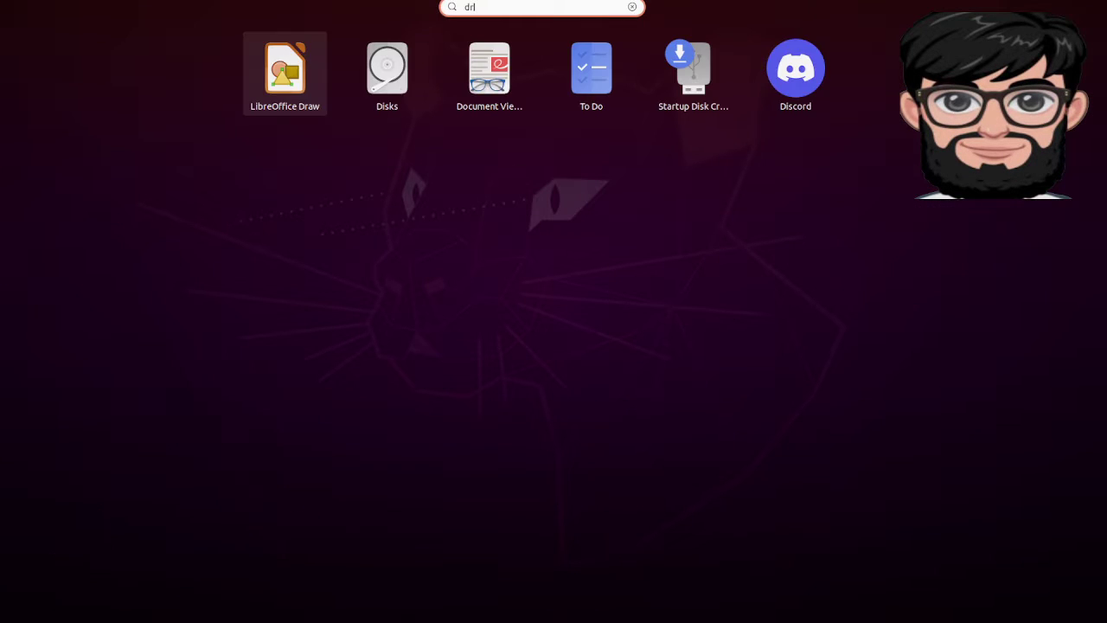
pyautogui.write('aw')
pyautogui.press('Return')
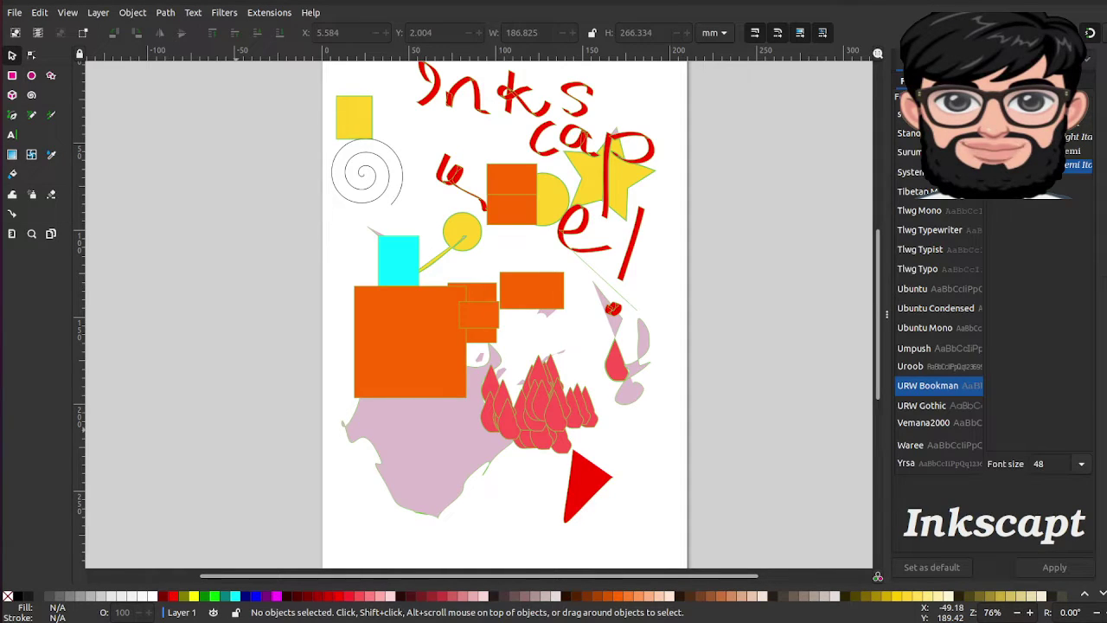
# Copy all objects of the Inkscape drawing and paste them onto the blank LibreOffice Draw page.
pyautogui.hotkey('ctrl', 'c')
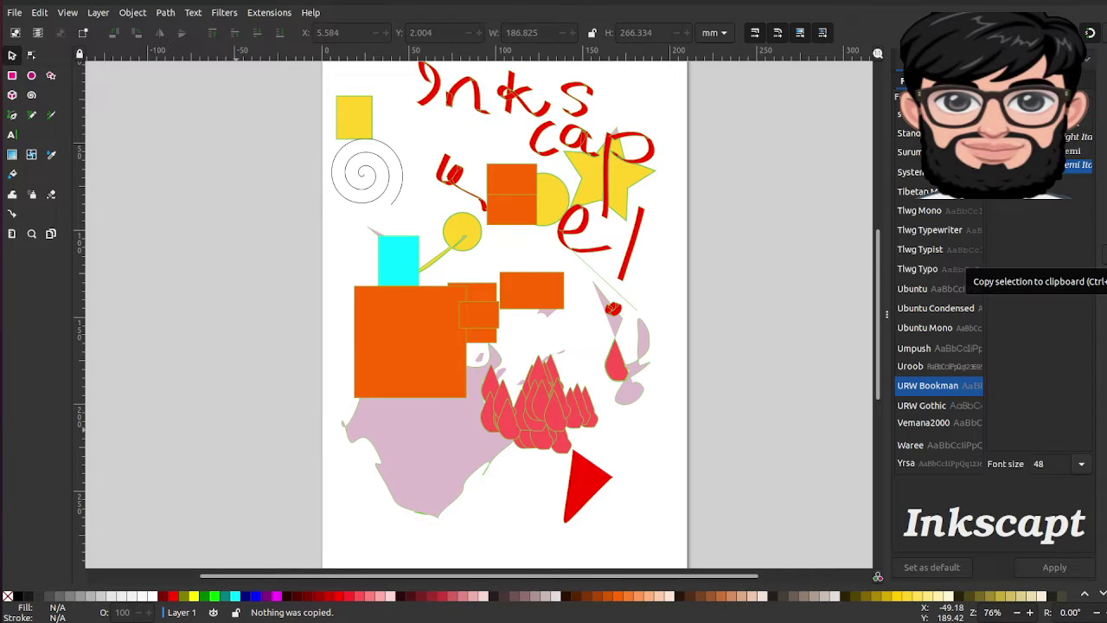
pyautogui.hotkey('ctrl', 'a')
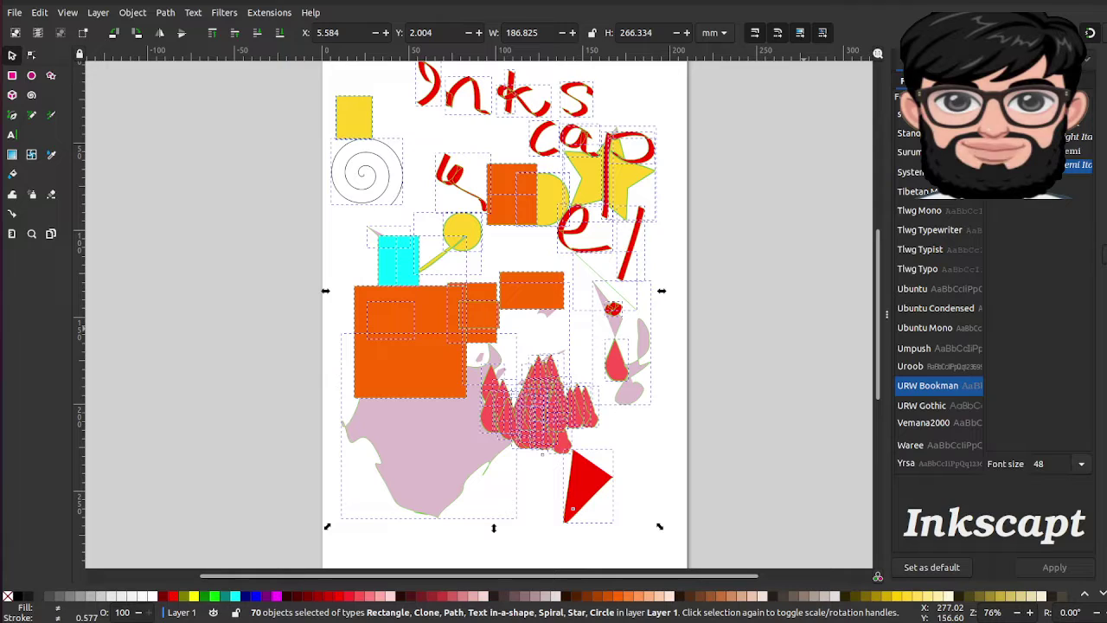
pyautogui.hotkey('alt', 'Tab')
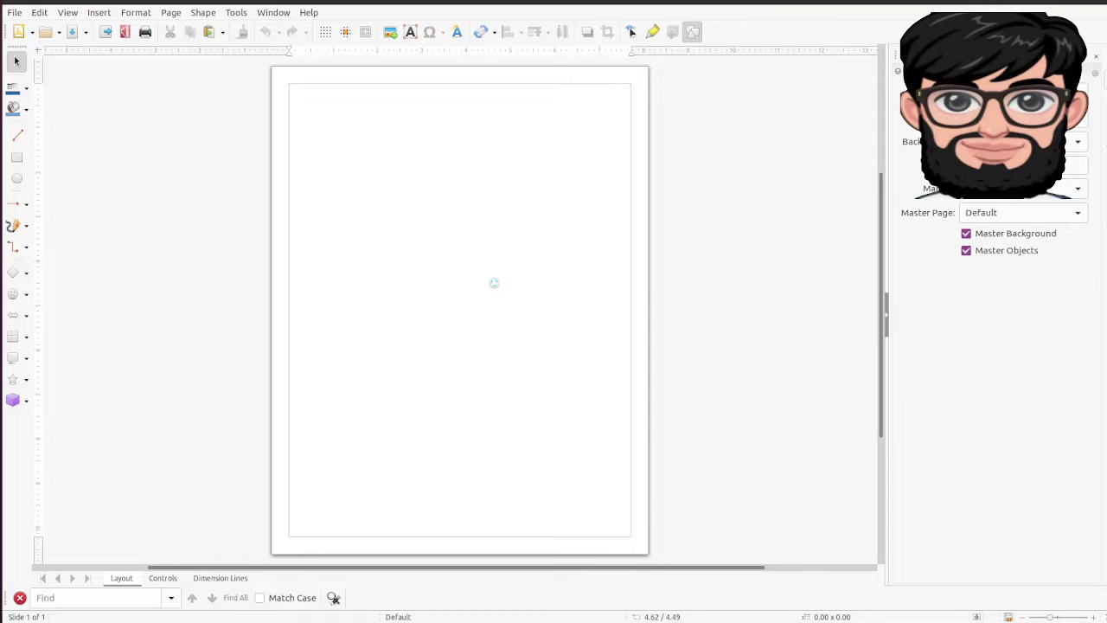
pyautogui.hotkey('ctrl', 'v')
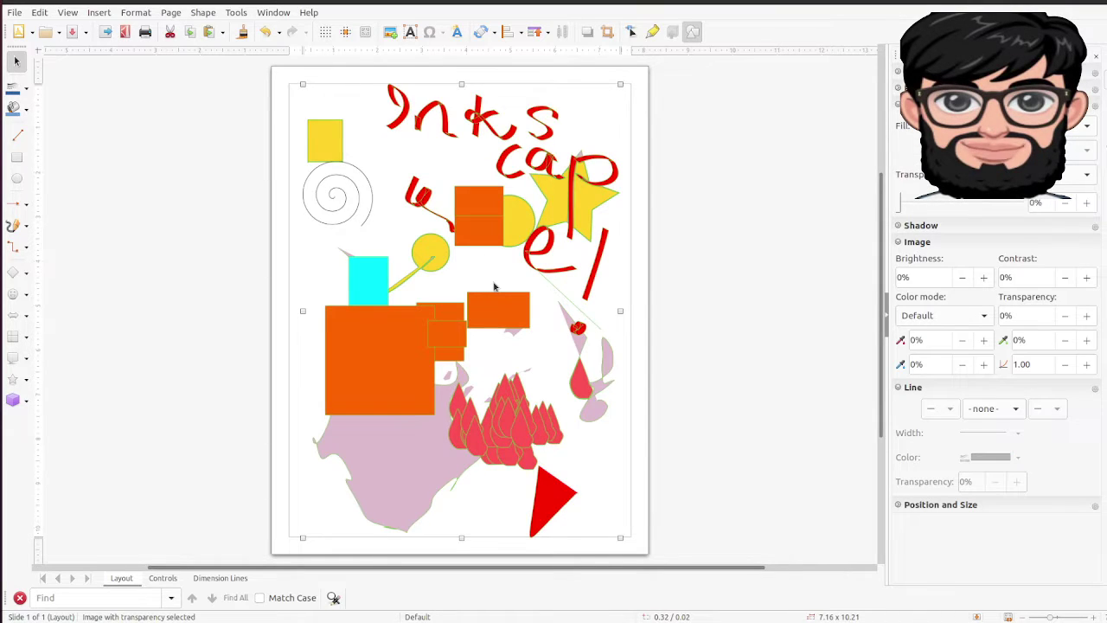
# Switch back to Inkscape, select all objects and zoom to fit the selection in the window.
pyautogui.hotkey('alt', 'Tab')
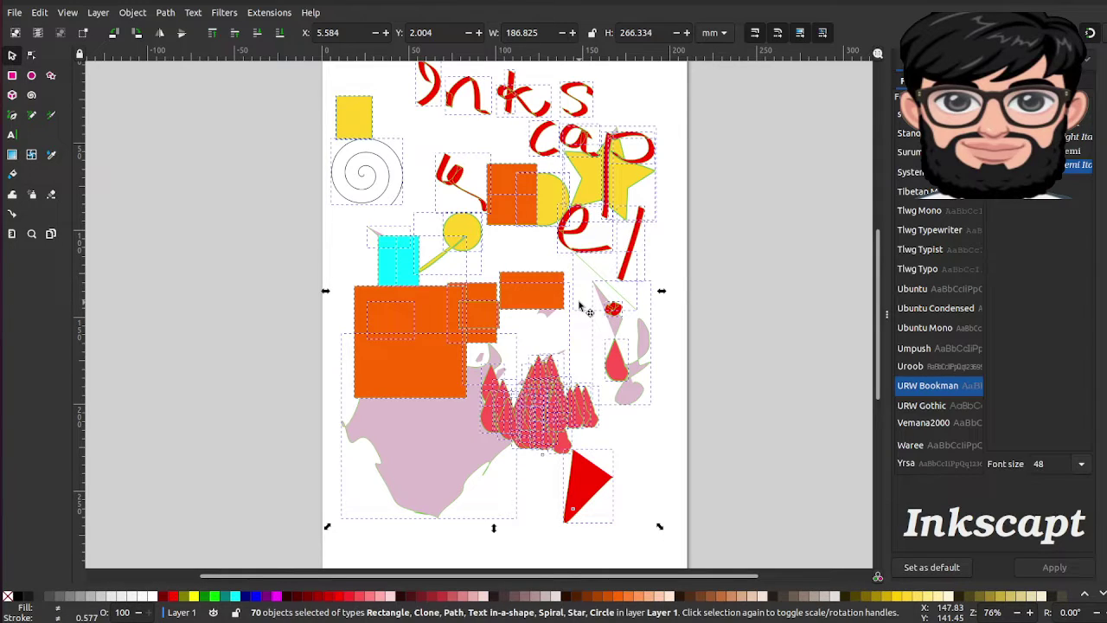
pyautogui.click(538, 339)
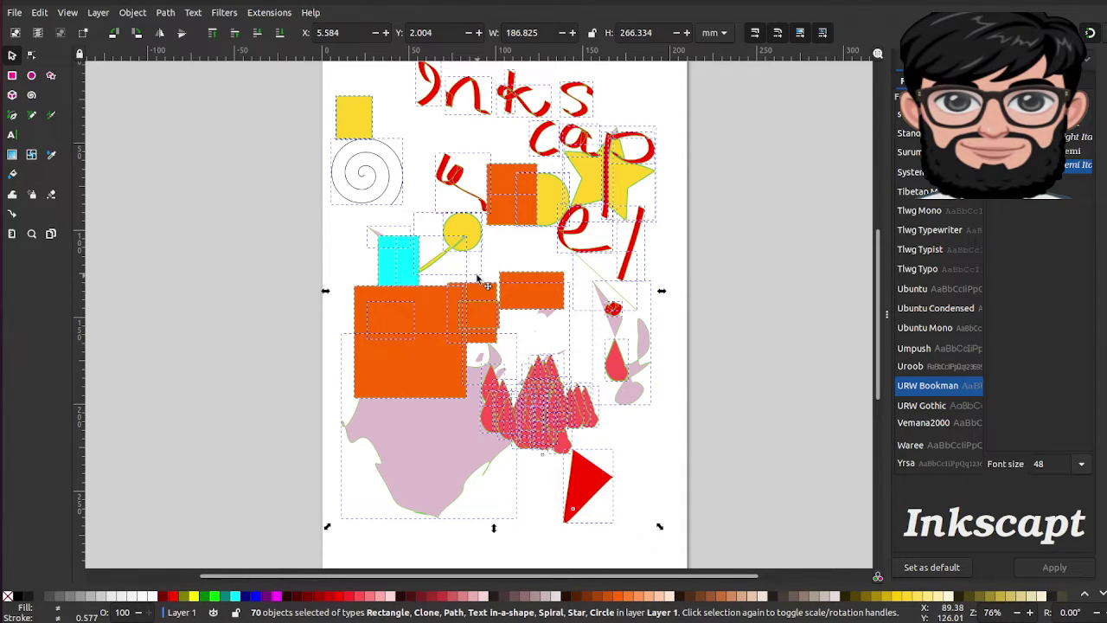
pyautogui.click(522, 250)
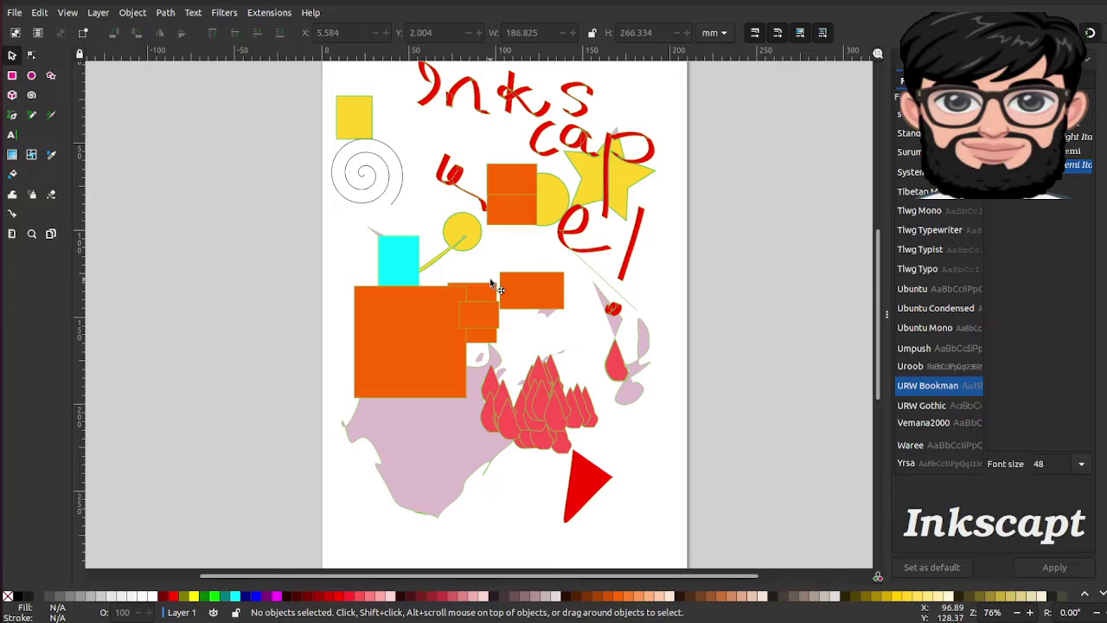
pyautogui.hotkey('ctrl', 'a')
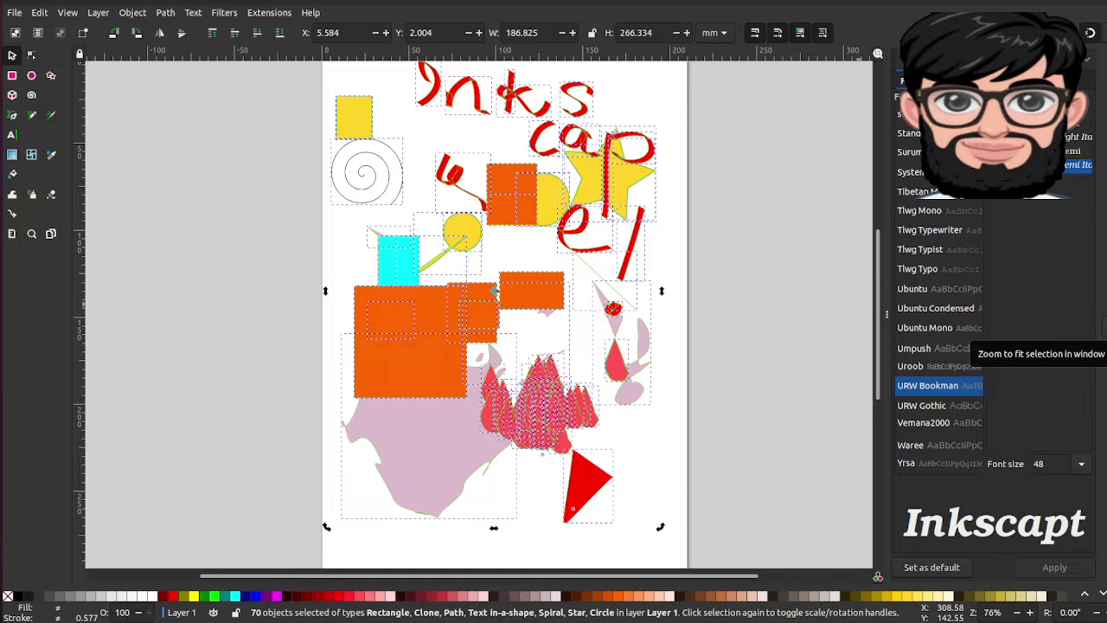
pyautogui.click(1105, 326)
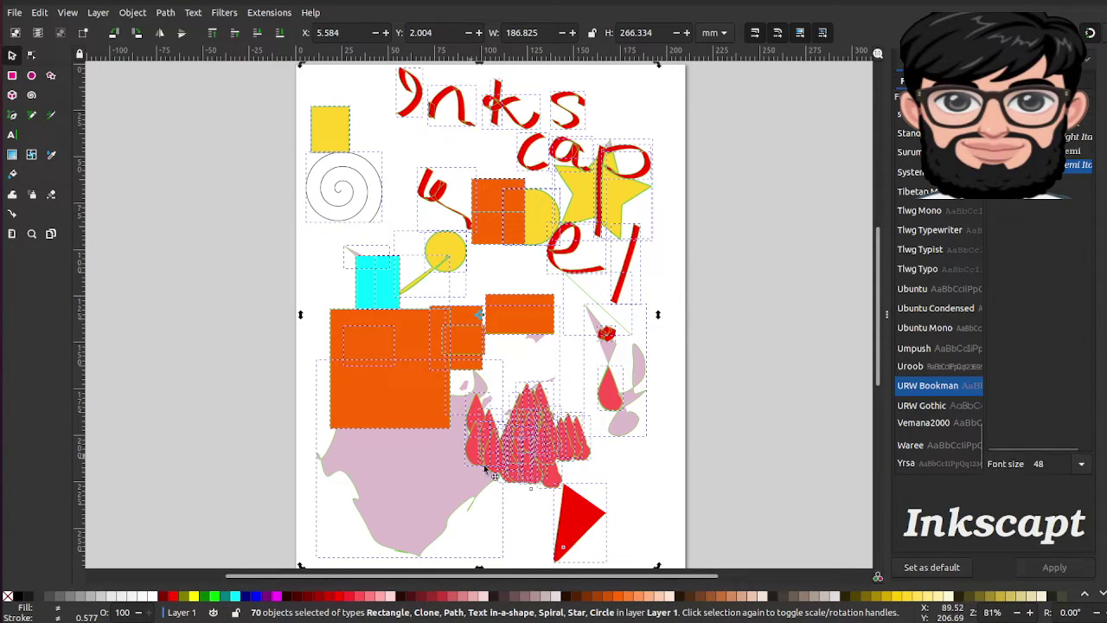
# Select all objects in the drawing and delete them to empty the page.
pyautogui.moveTo(593, 475); pyautogui.dragTo(545, 495)
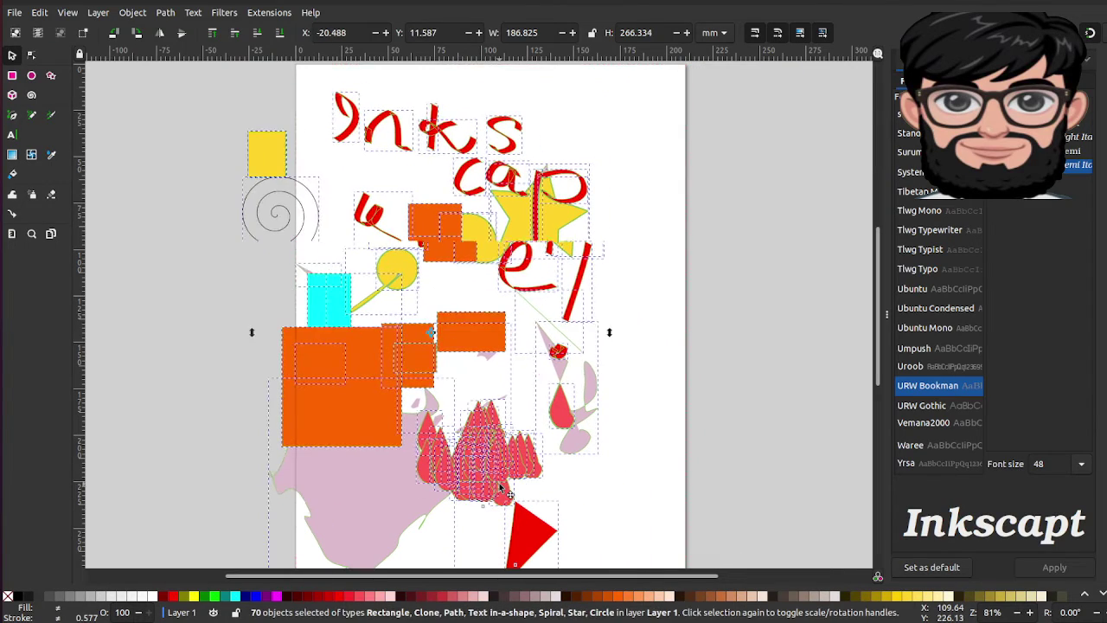
pyautogui.press('Escape')
pyautogui.hotkey('ctrl', 'a')
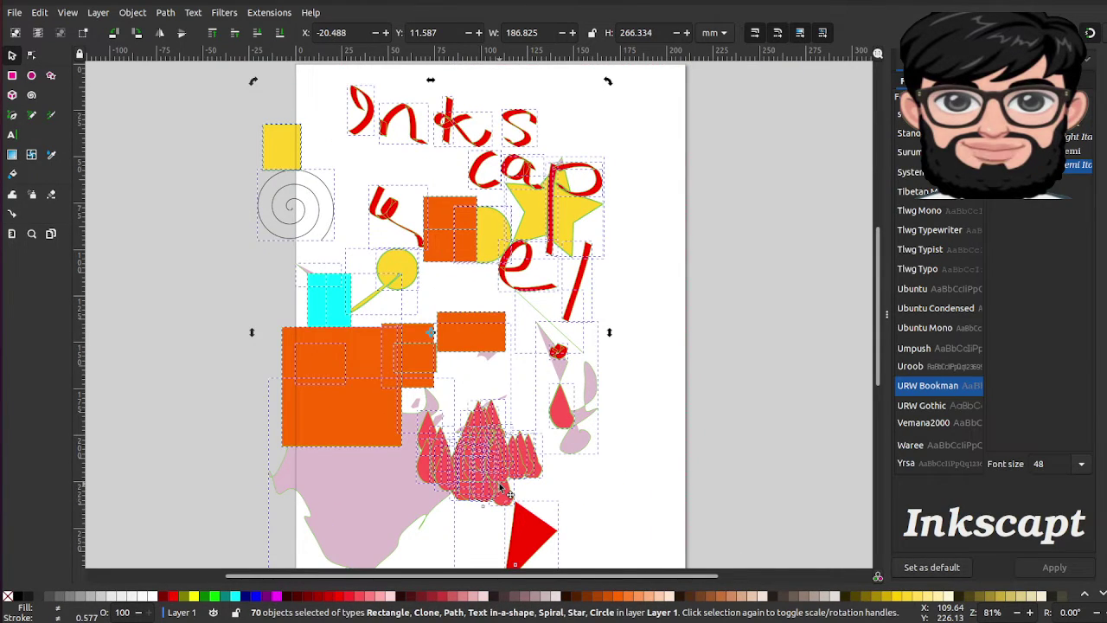
pyautogui.press('Delete')
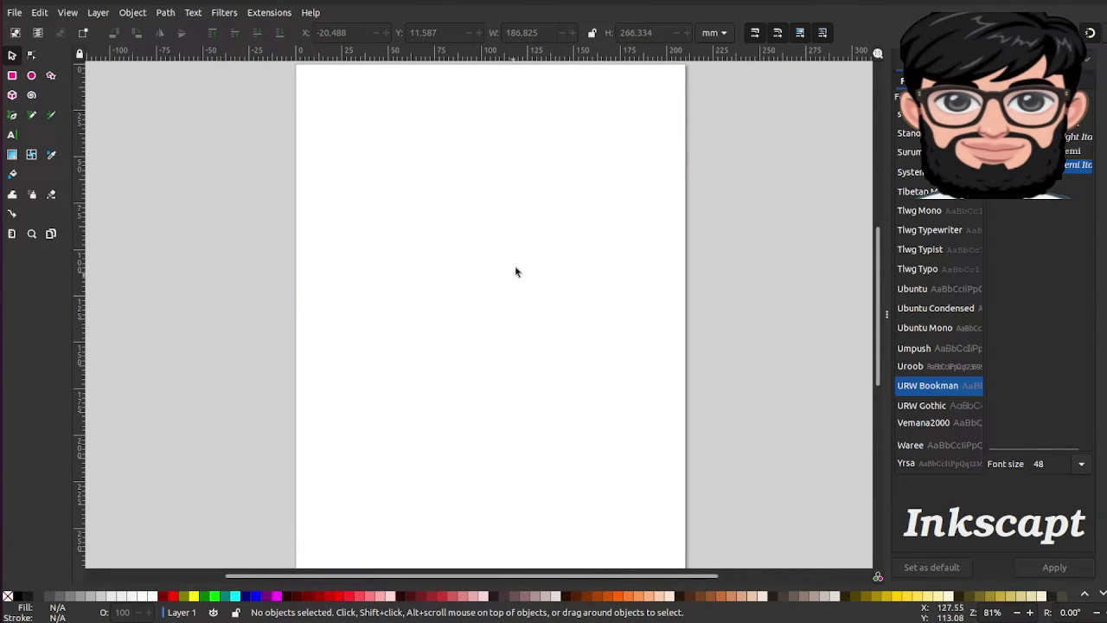
# Draw a rectangle about 74 × 47 mm near the middle of the empty page.
pyautogui.click(12, 76)
pyautogui.moveTo(406, 266); pyautogui.dragTo(439, 298)
pyautogui.moveTo(526, 347); pyautogui.dragTo(543, 352)
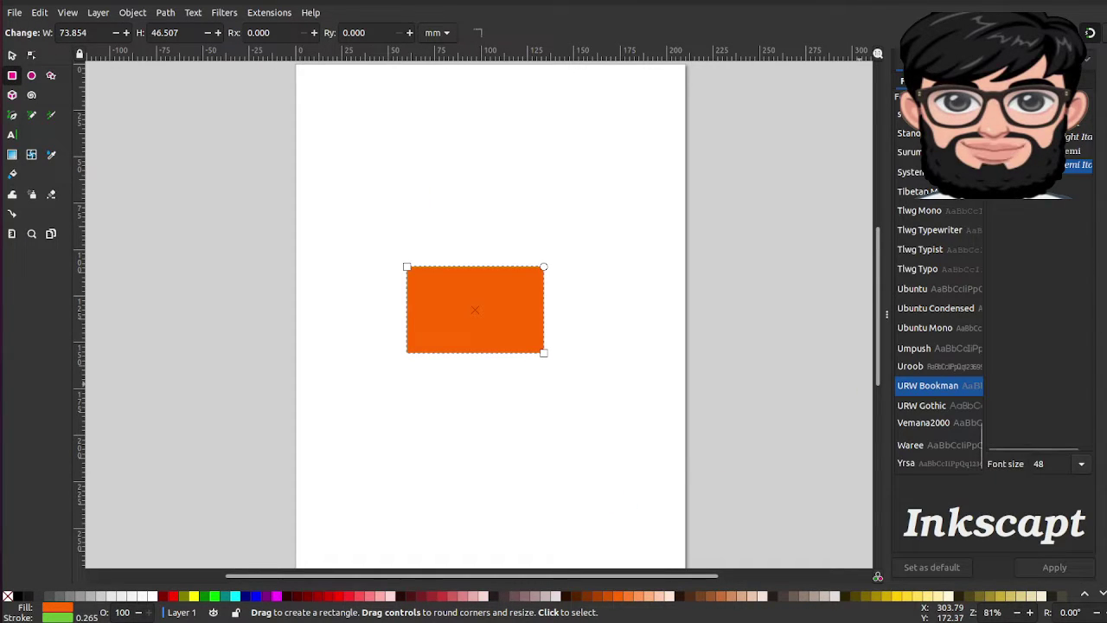
# Zoom in to fit the rectangle, zoom out to fit the whole page and center the page in the window.
pyautogui.press('3')
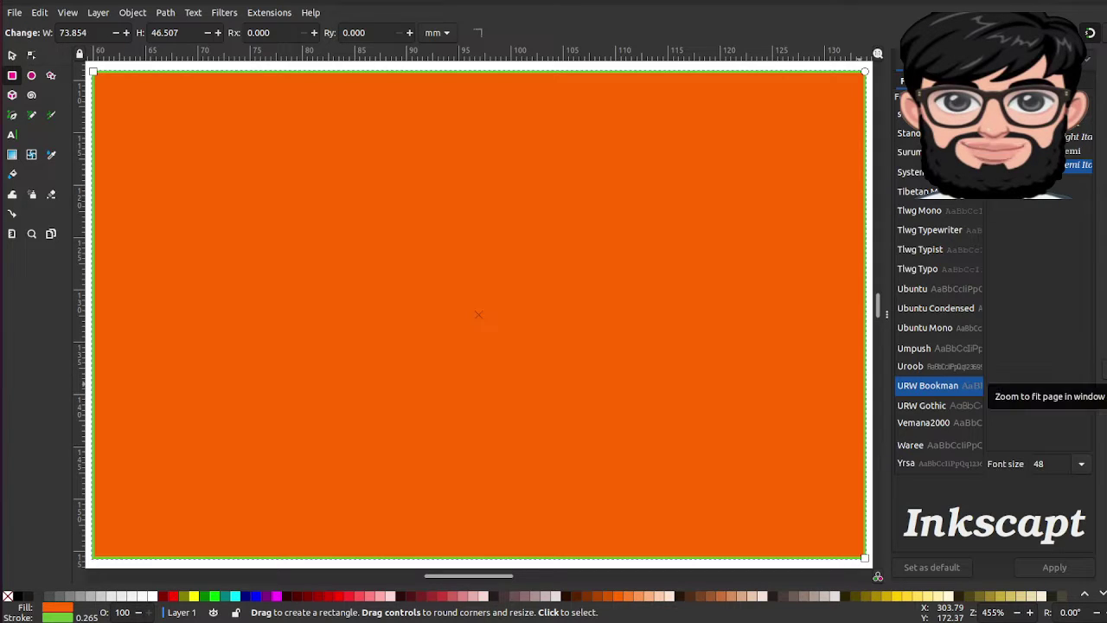
pyautogui.click(1104, 369)
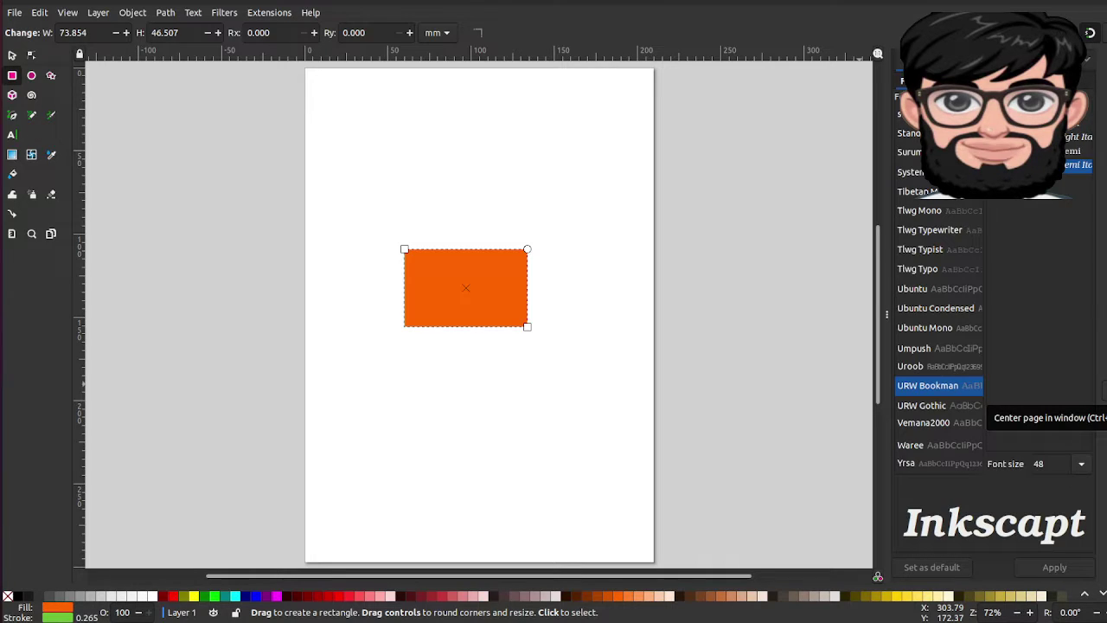
pyautogui.click(1105, 389)
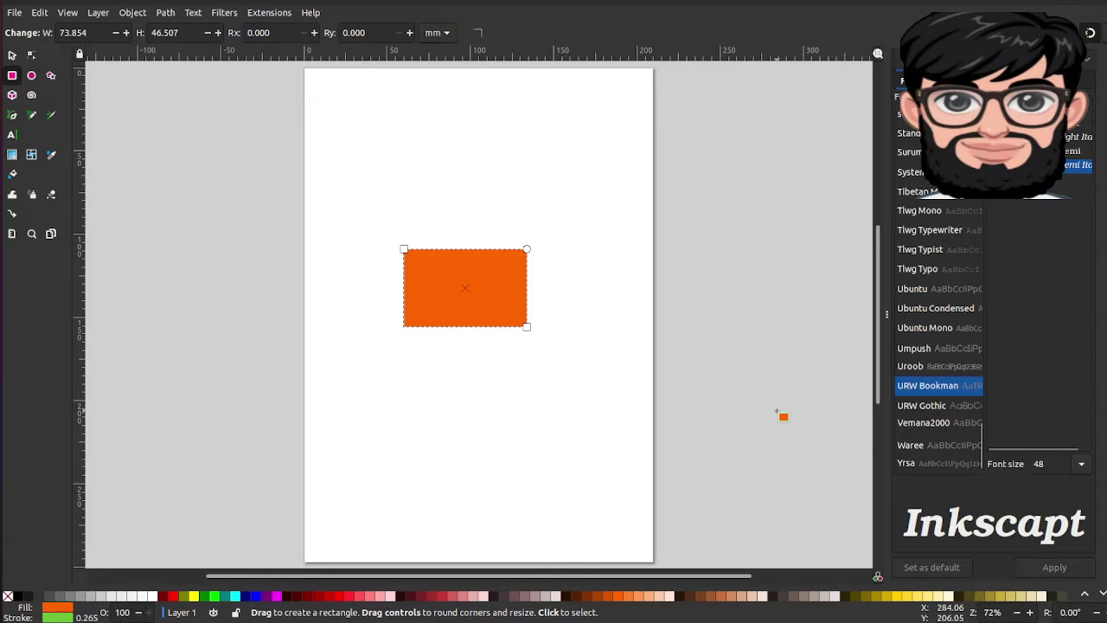
# Skip the "Blink your eyes" break reminder to return to the drawing.
pyautogui.press('ctrl')
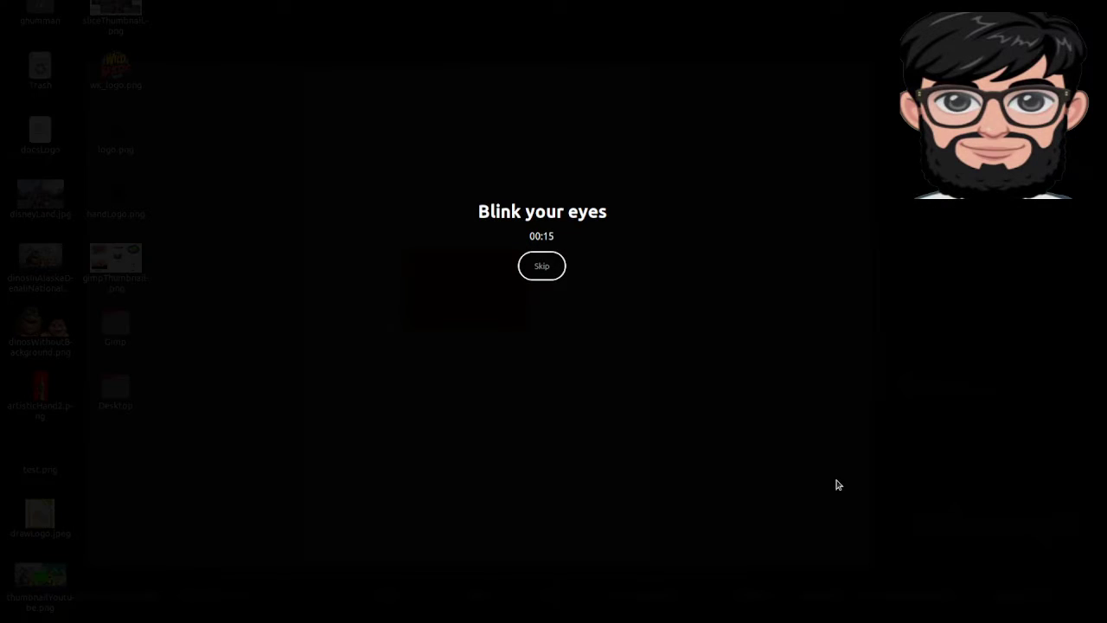
pyautogui.click(536, 260)
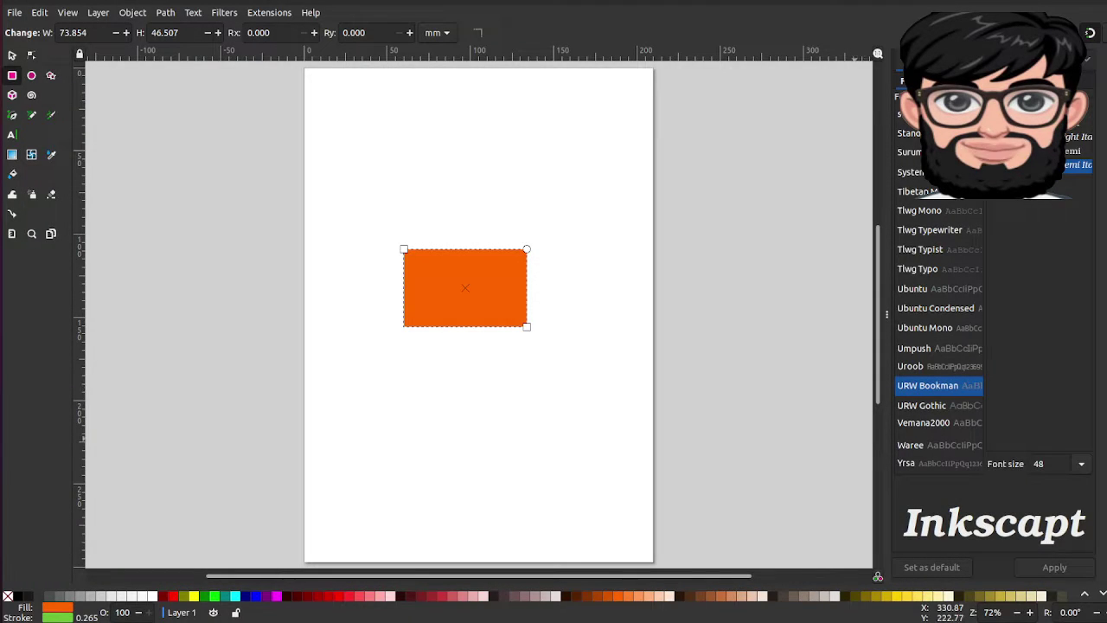
# Review the preferences of the Rectangle, Tweak and Calligraphy tools, then close the preferences.
pyautogui.click(1103, 568)
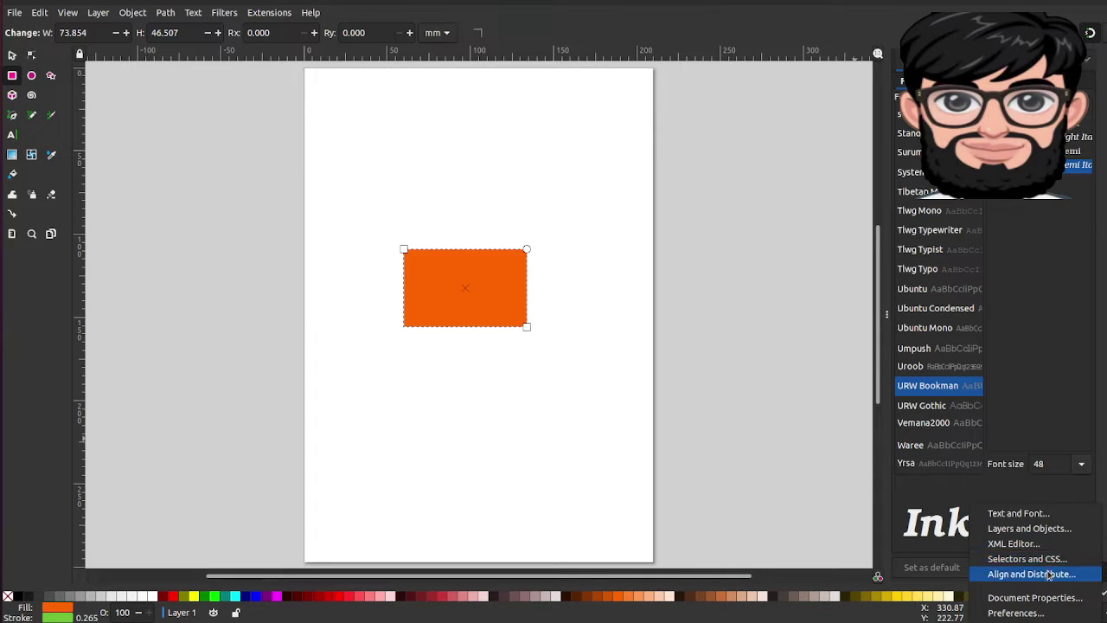
pyautogui.click(1019, 612)
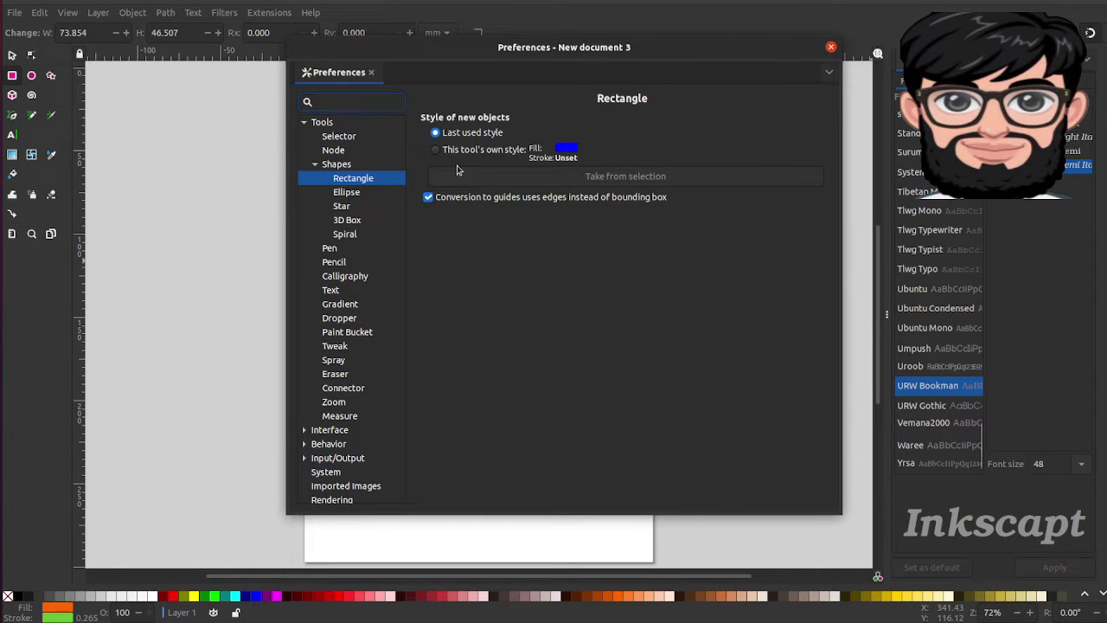
pyautogui.click(339, 349)
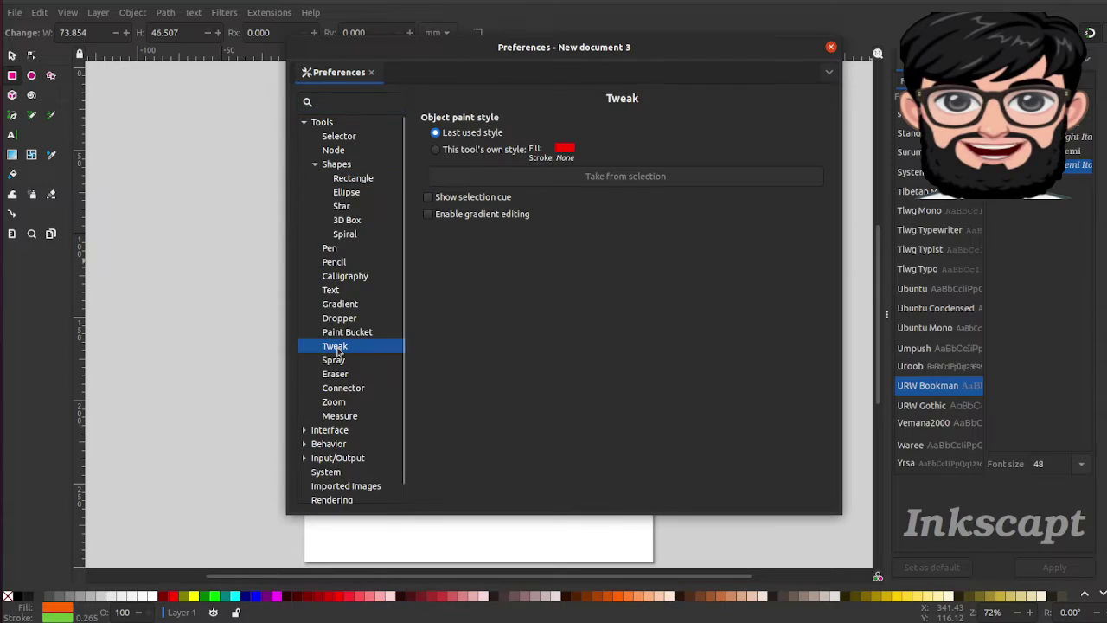
pyautogui.click(342, 277)
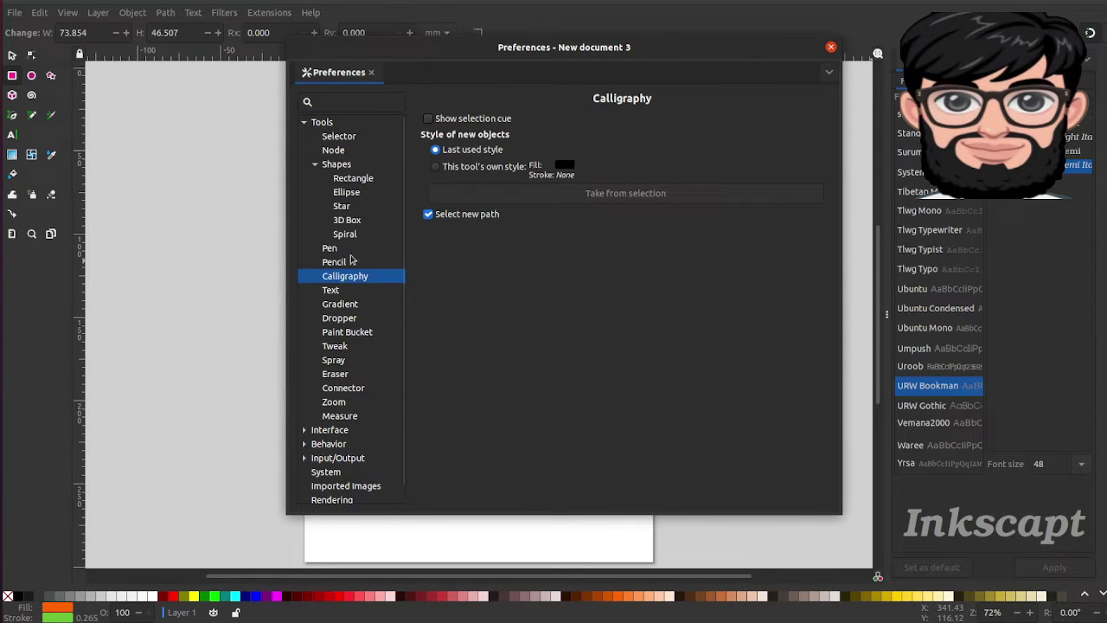
pyautogui.click(345, 179)
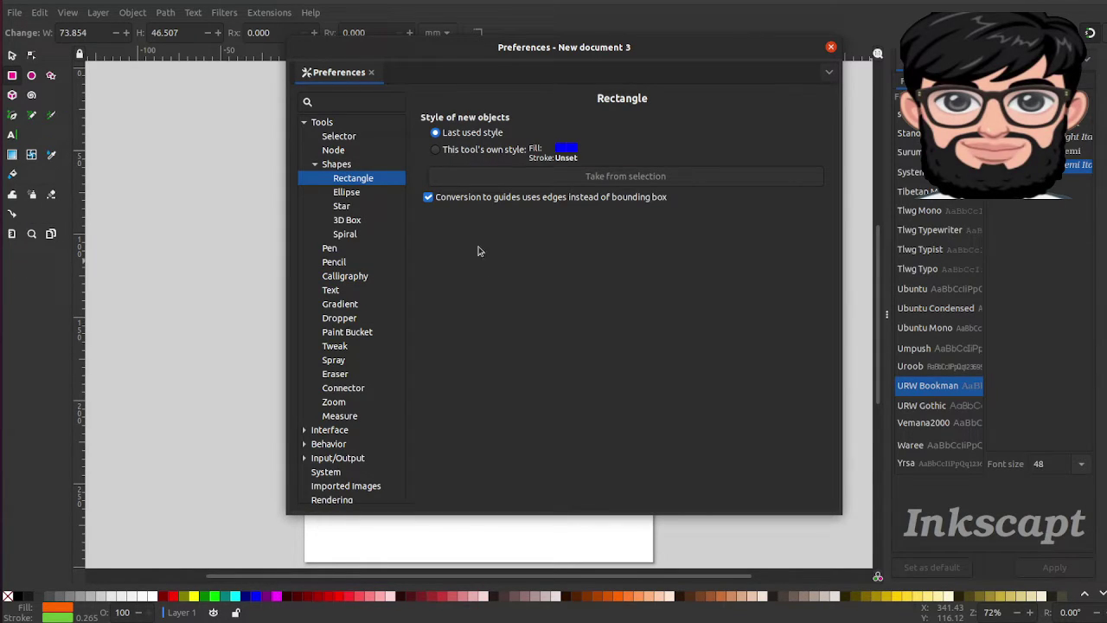
pyautogui.click(830, 49)
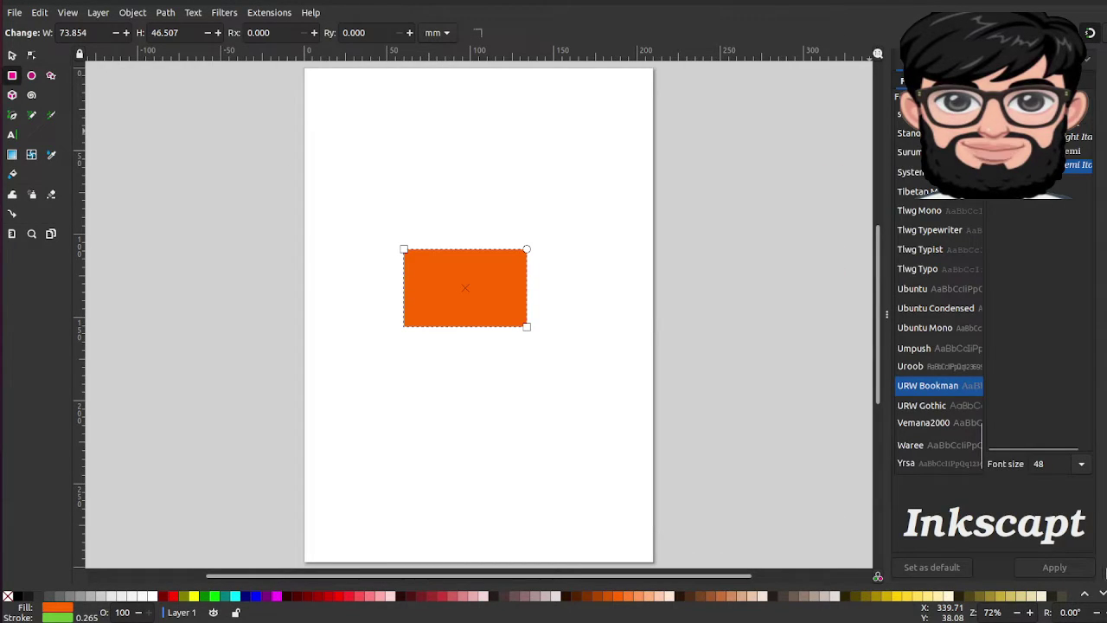
# Open the document properties and look through the available page formats without picking one.
pyautogui.click(1104, 573)
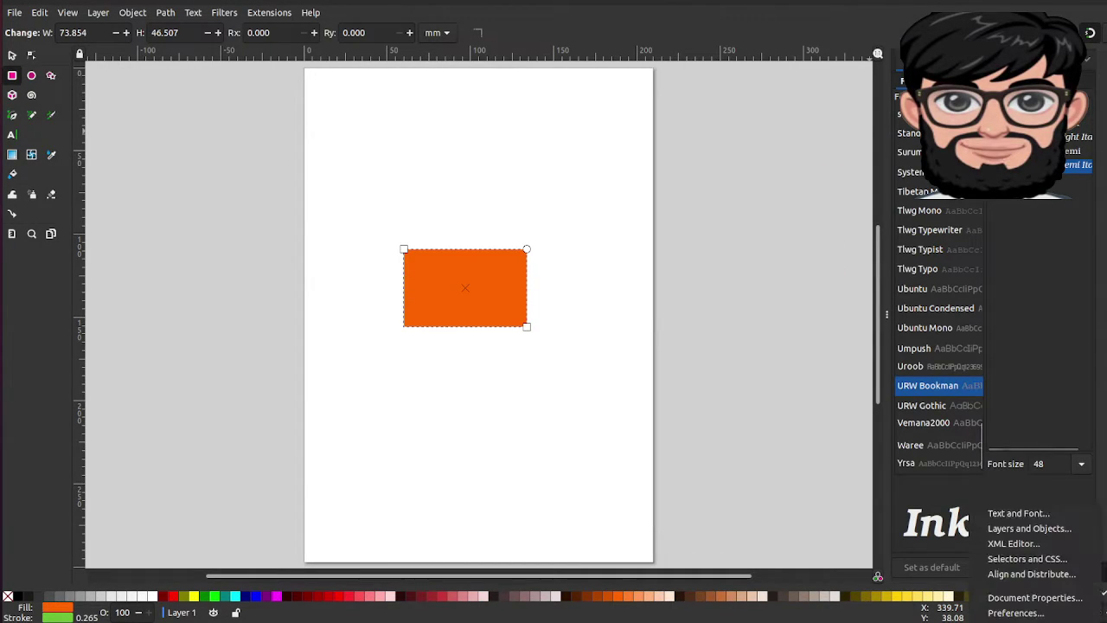
pyautogui.click(1050, 598)
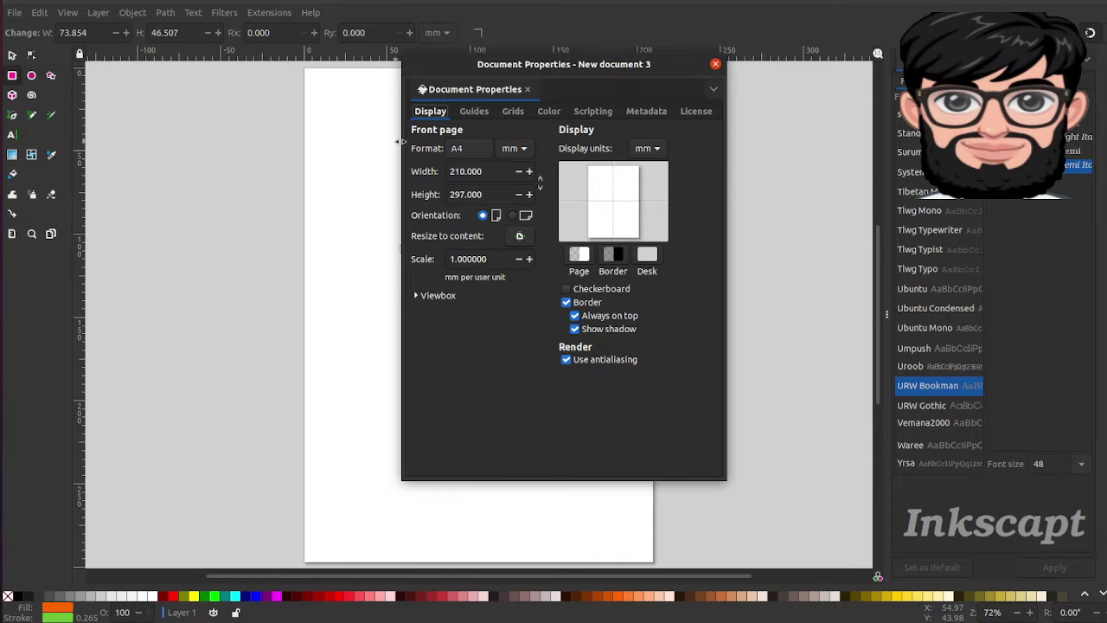
pyautogui.click(465, 150)
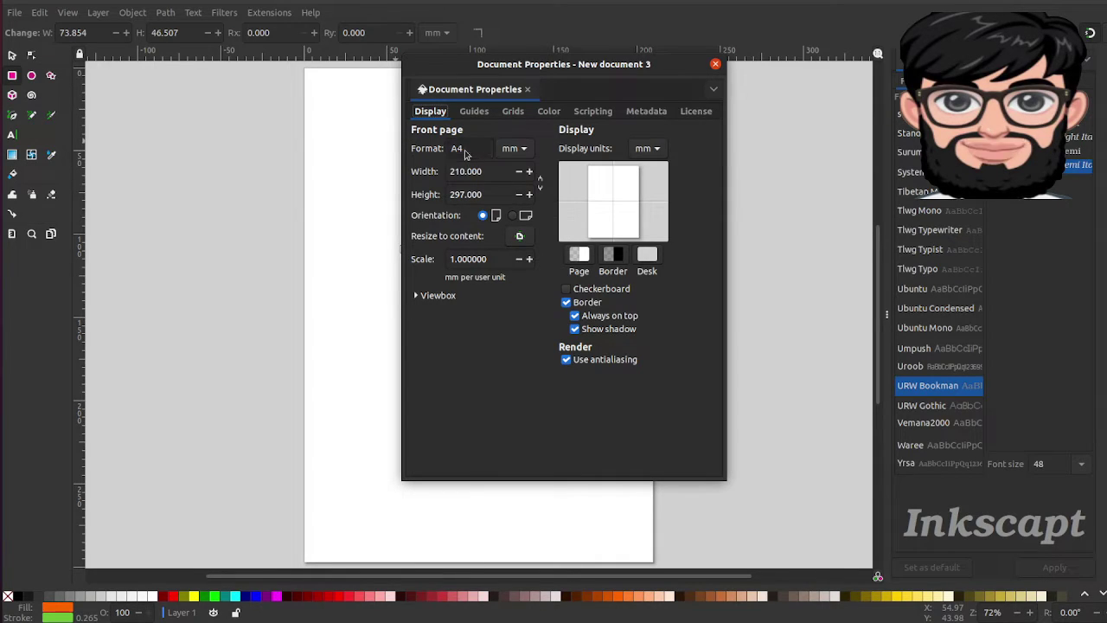
pyautogui.scroll(-5, 464, 154)
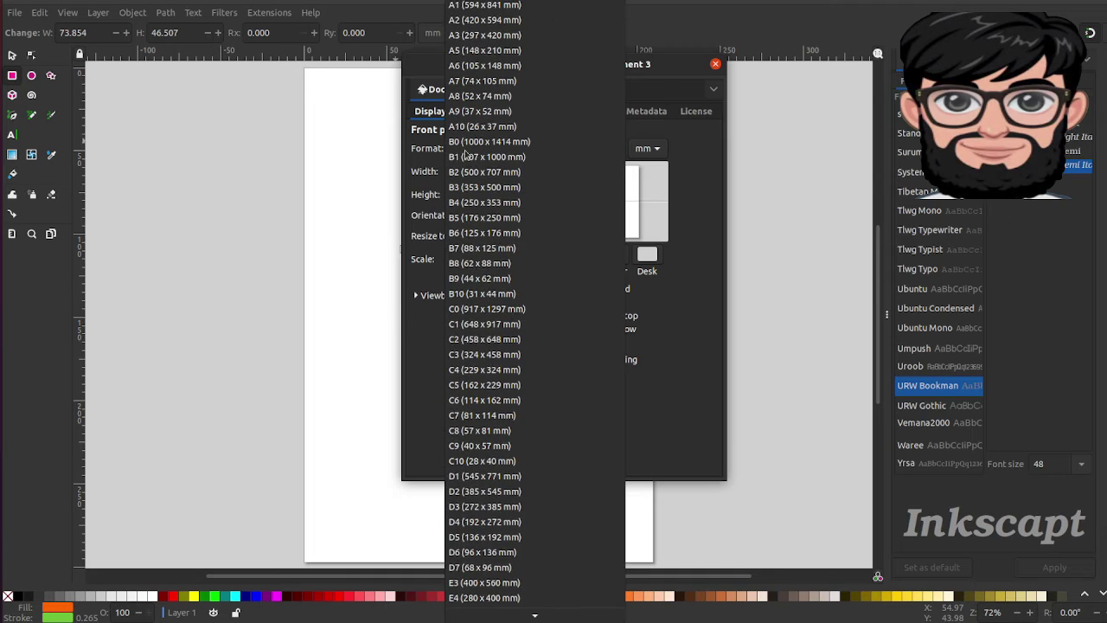
pyautogui.scroll(-1, 465, 154)
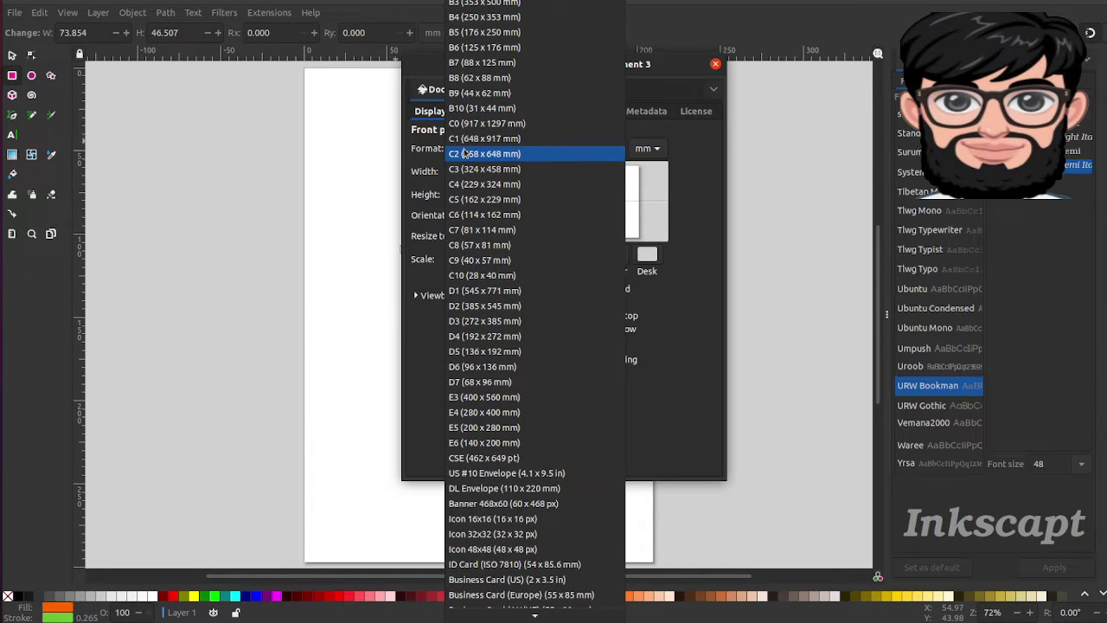
pyautogui.scroll(7, 465, 154)
pyautogui.scroll(-9, 465, 153)
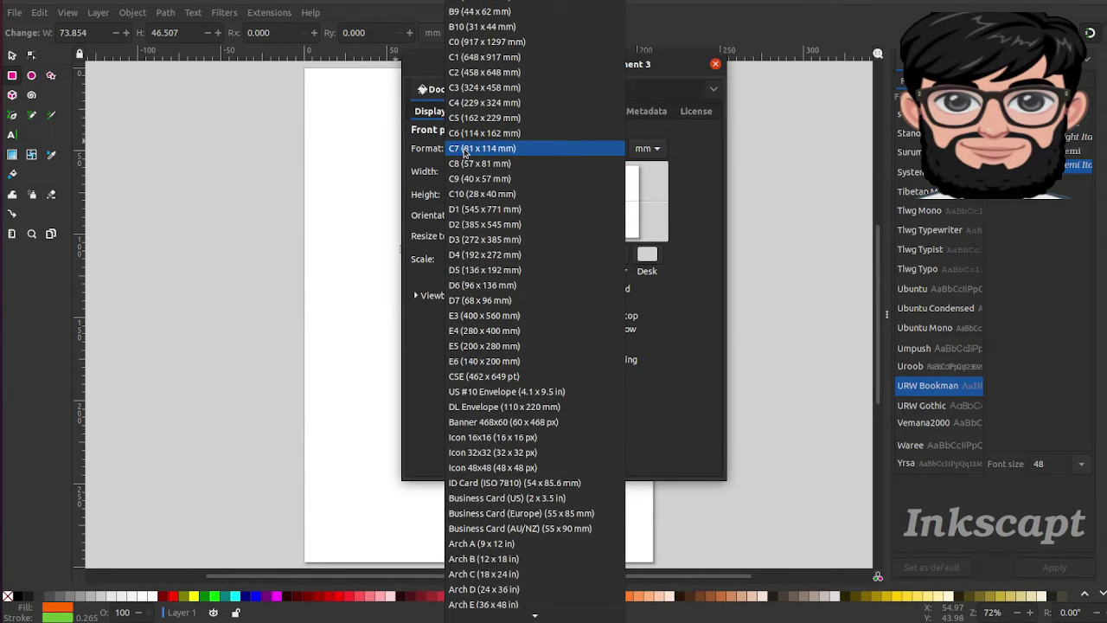
pyautogui.scroll(-4, 466, 153)
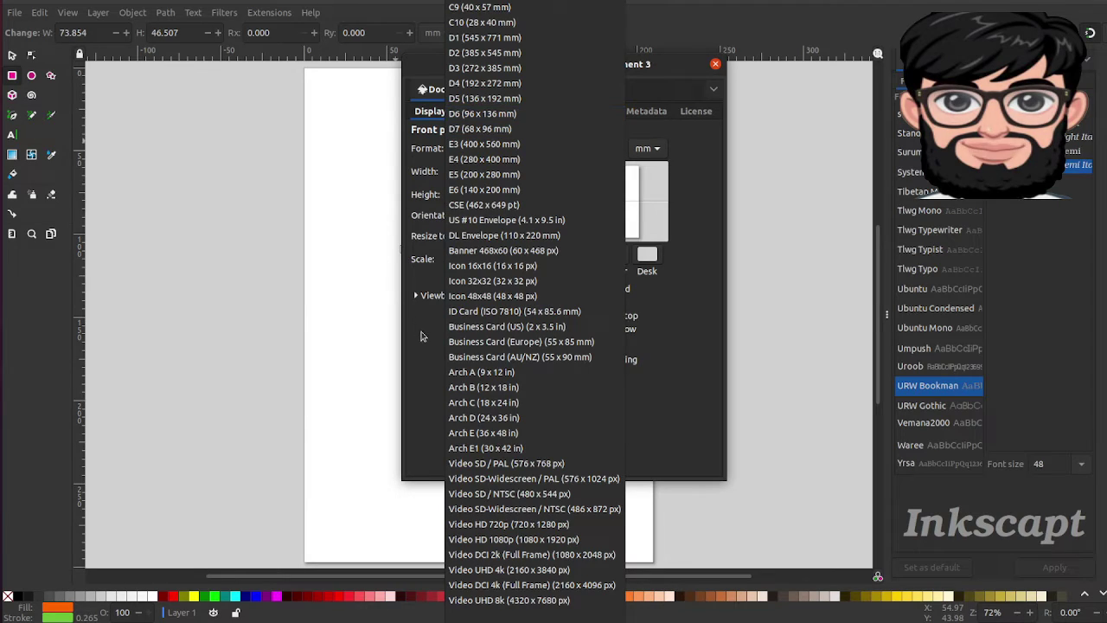
pyautogui.click(421, 337)
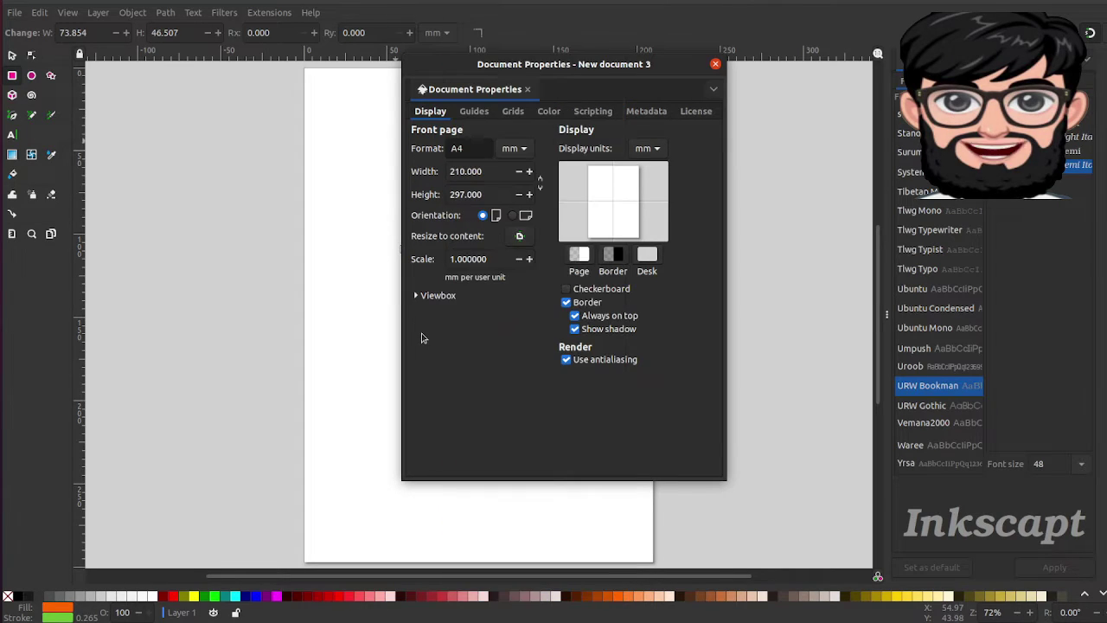
# Examine the page width value and the units offered for the page size.
pyautogui.tripleClick(473, 172)
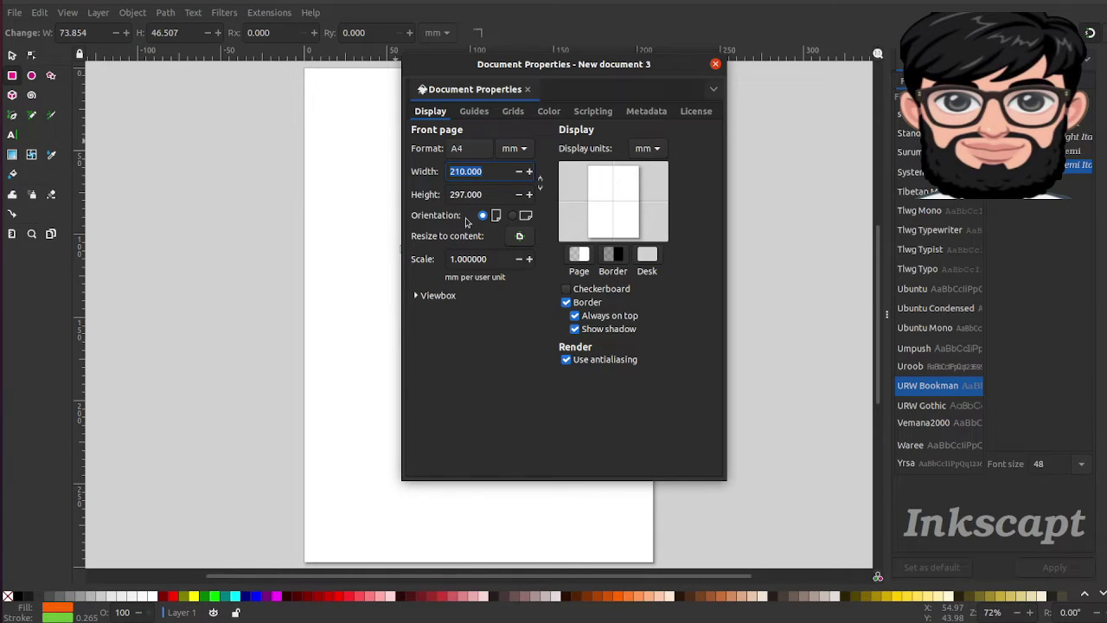
pyautogui.click(515, 151)
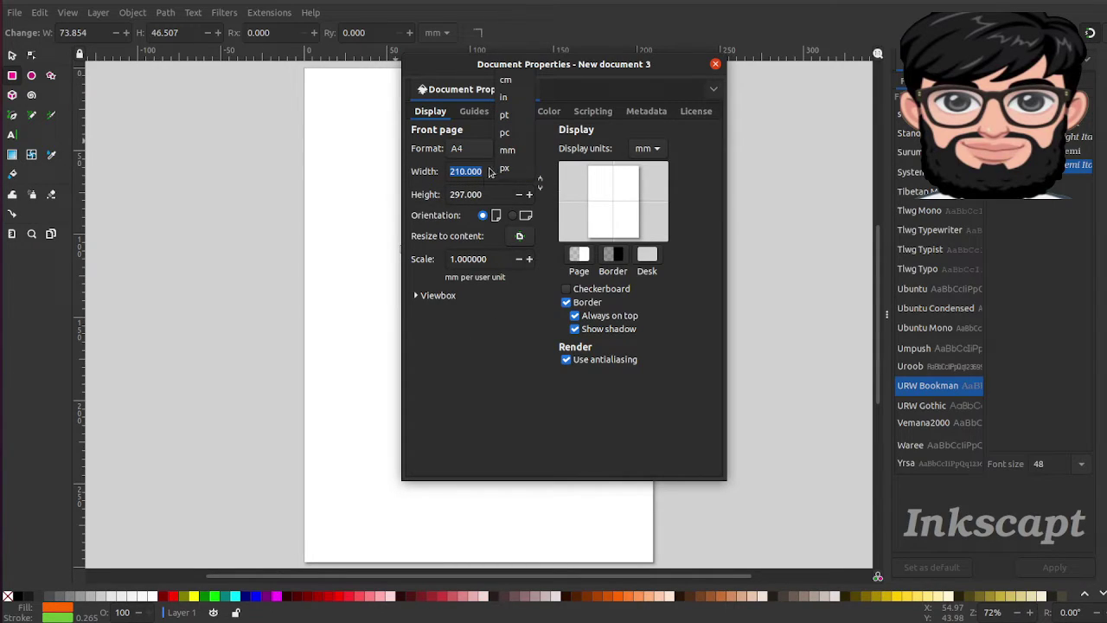
pyautogui.click(500, 370)
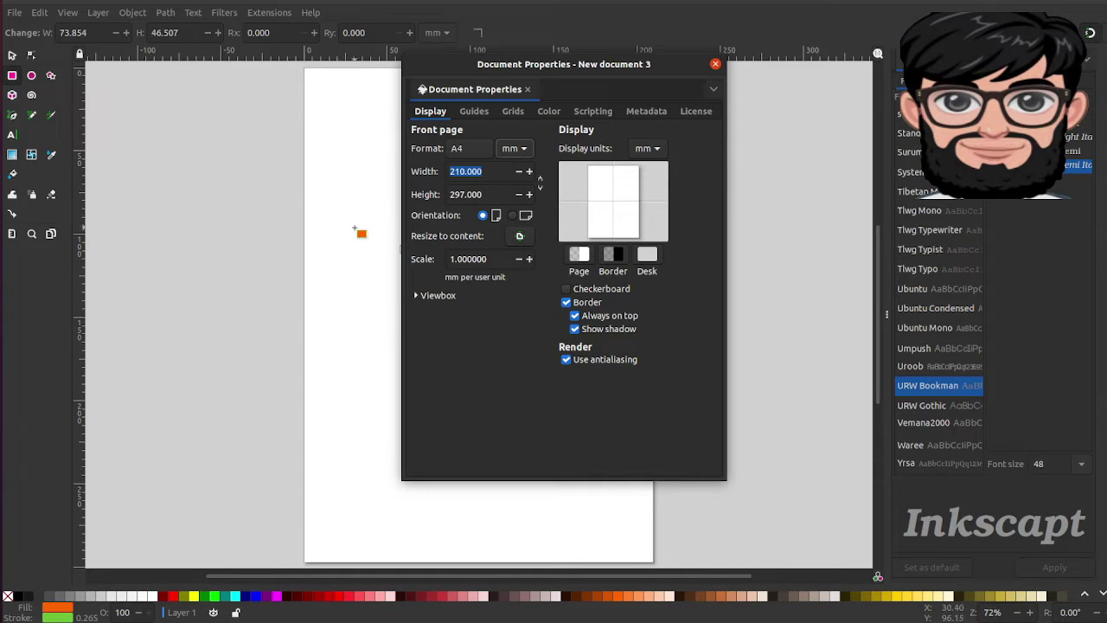
# Draw a rectangle about 30 × 36 mm on the page, touching the left side of the existing orange rectangle.
pyautogui.moveTo(355, 227); pyautogui.dragTo(404, 288)
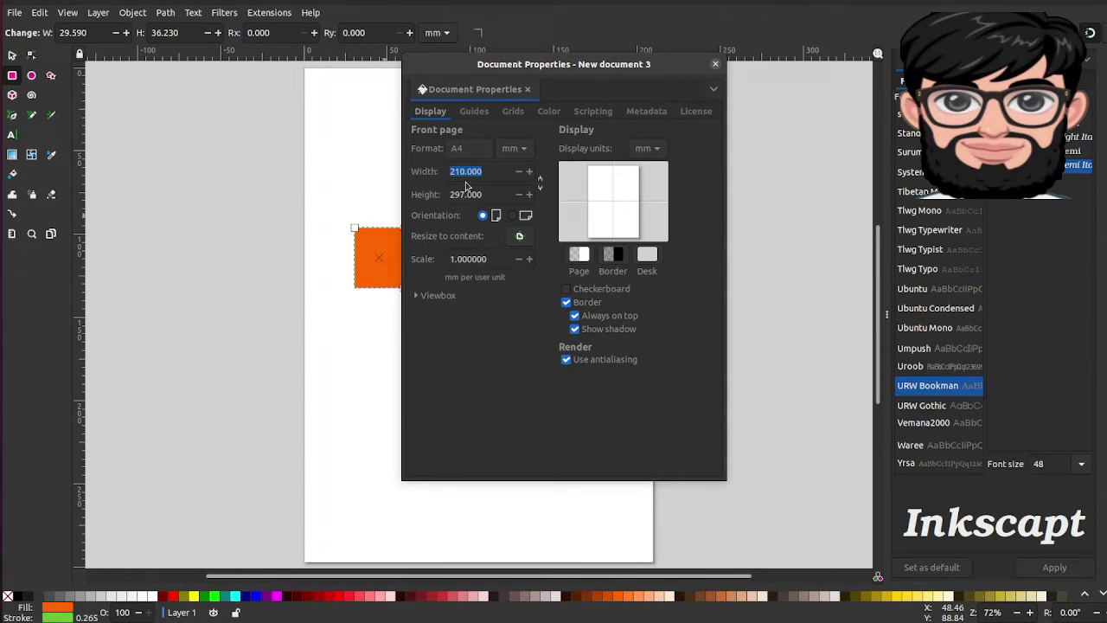
# Check the page size unit options again, leaving the unit as it is.
pyautogui.click(522, 154)
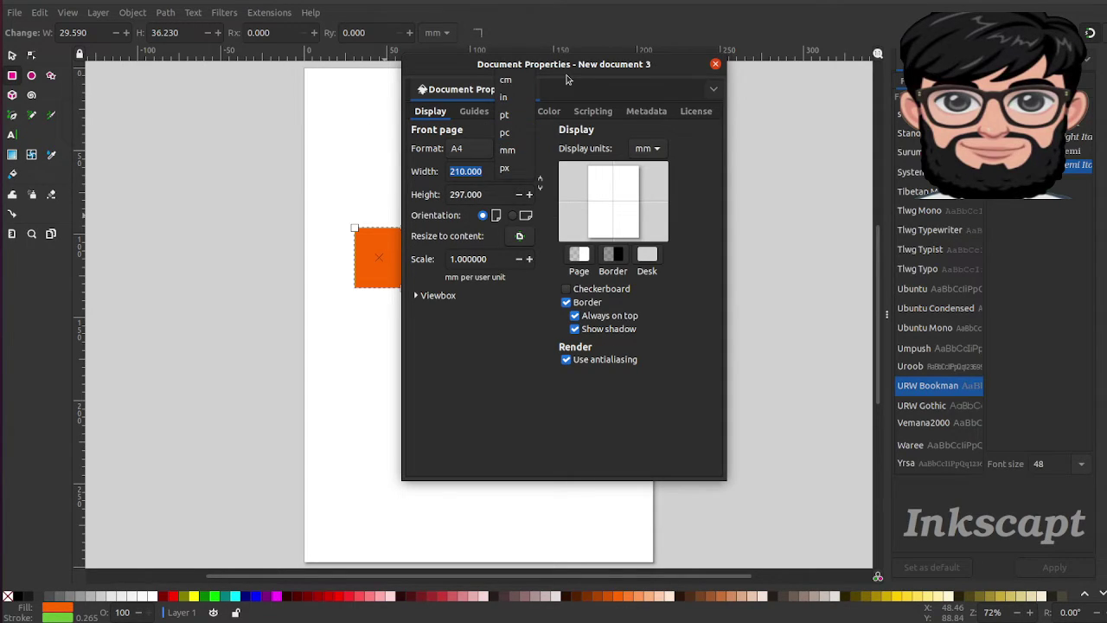
pyautogui.click(505, 349)
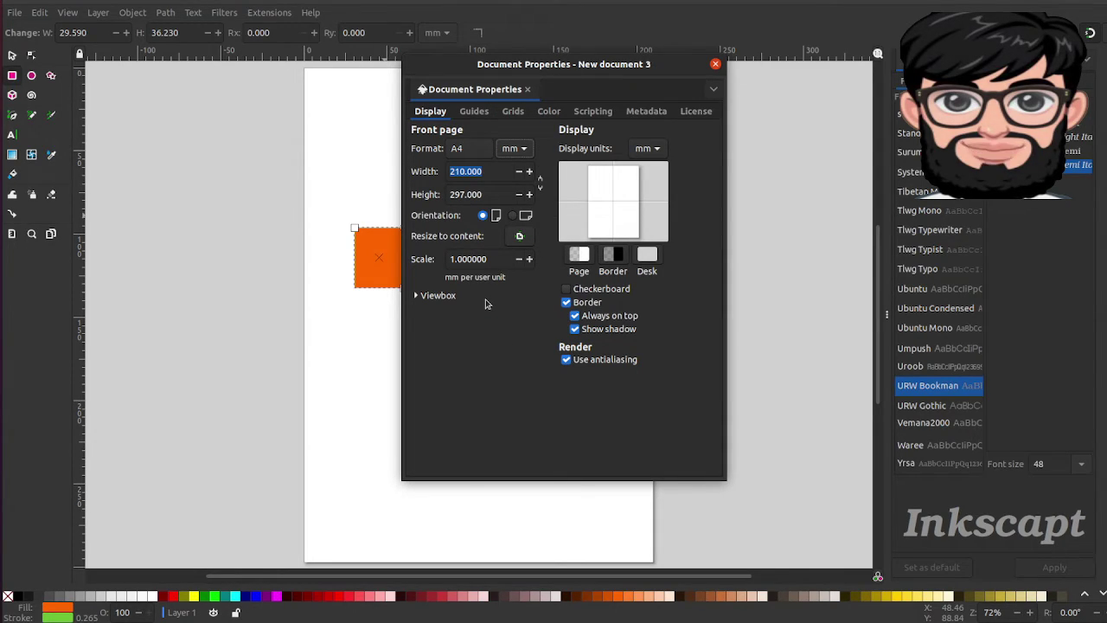
pyautogui.click(521, 154)
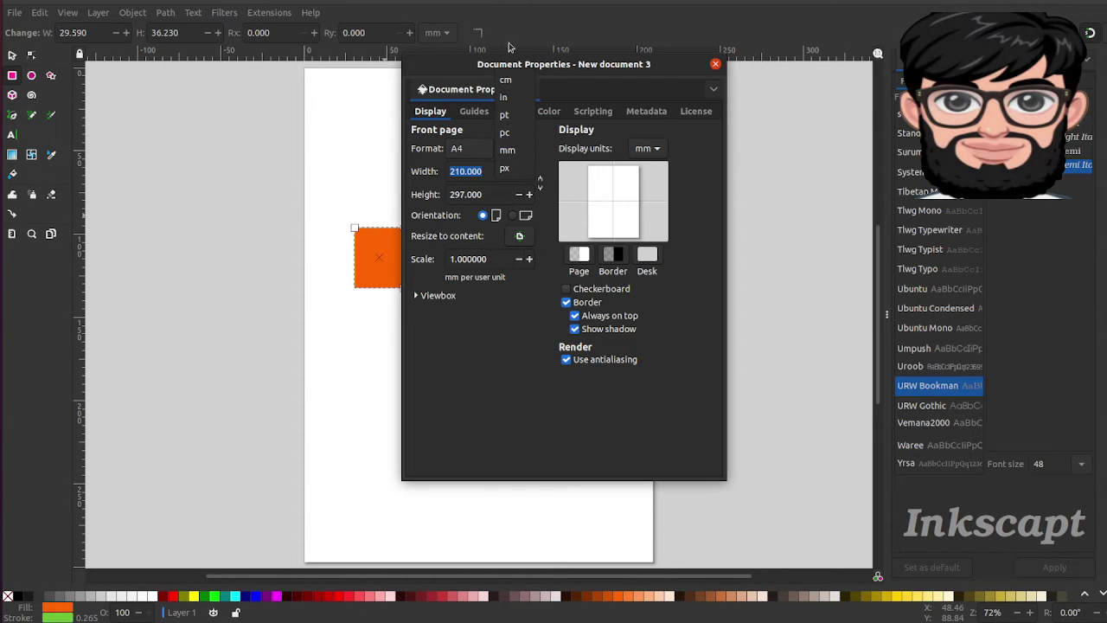
pyautogui.click(499, 364)
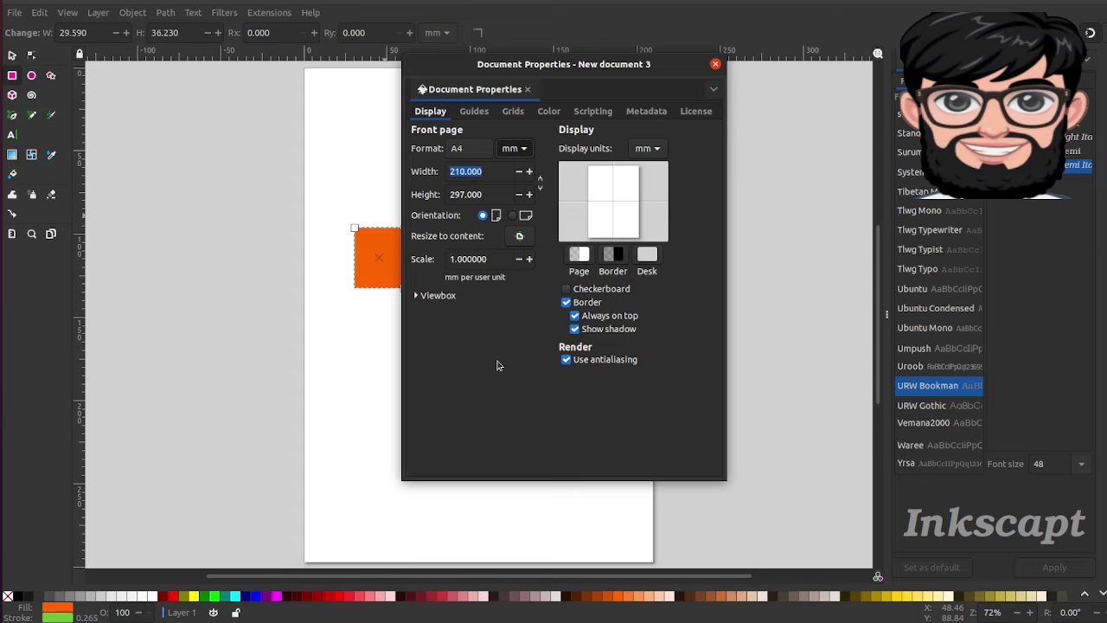
# Review the document's guide, grid, color, scripting, metadata and license settings, then close the document properties.
pyautogui.click(467, 113)
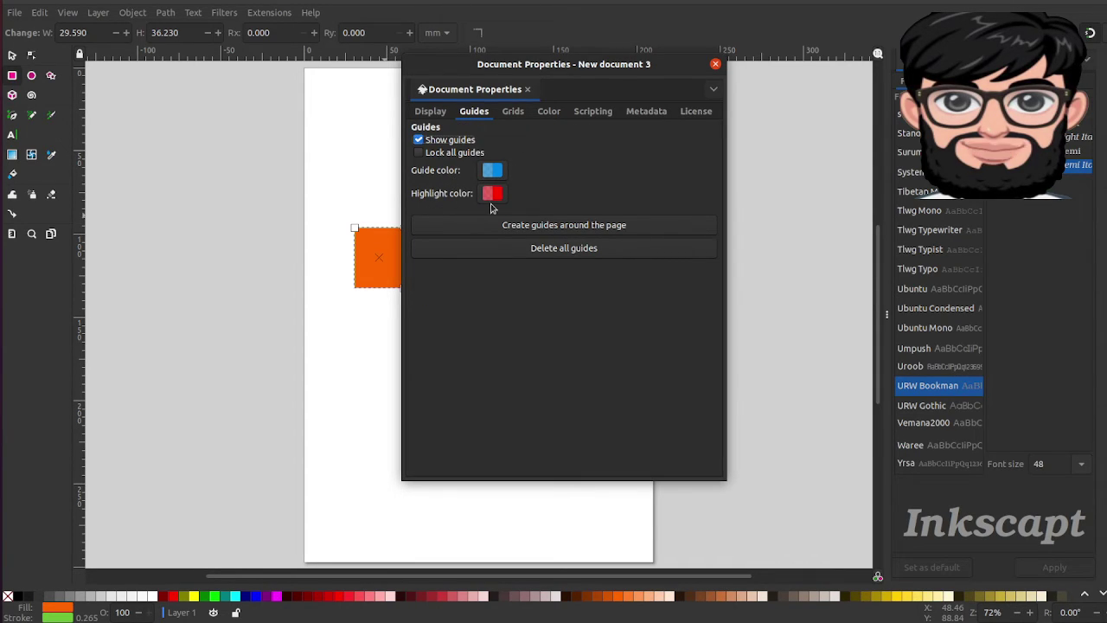
pyautogui.click(514, 113)
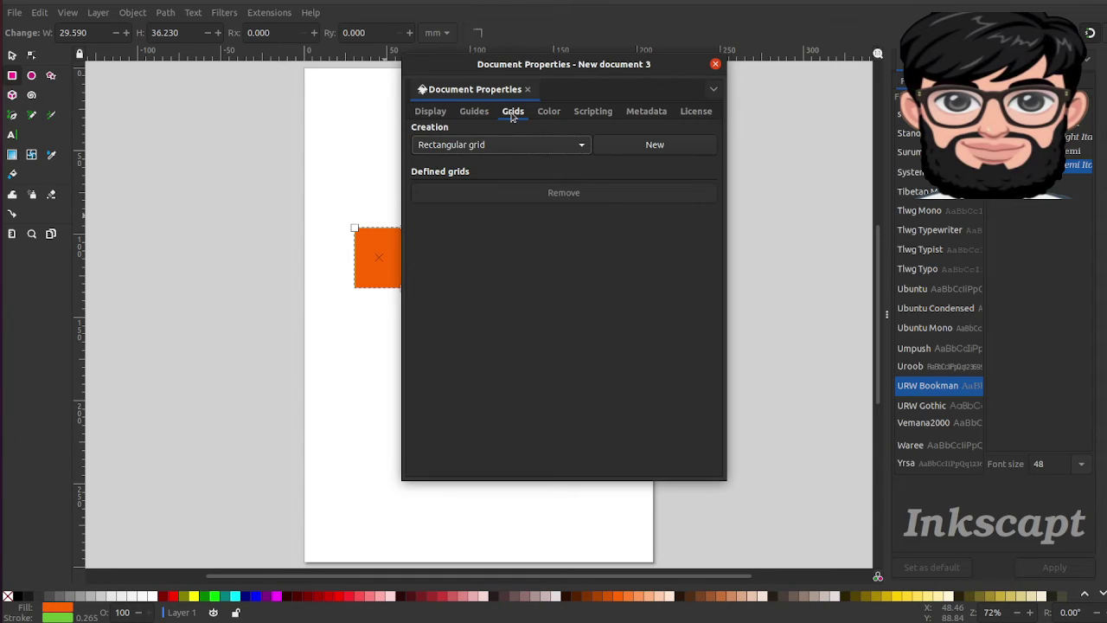
pyautogui.click(545, 117)
pyautogui.click(593, 113)
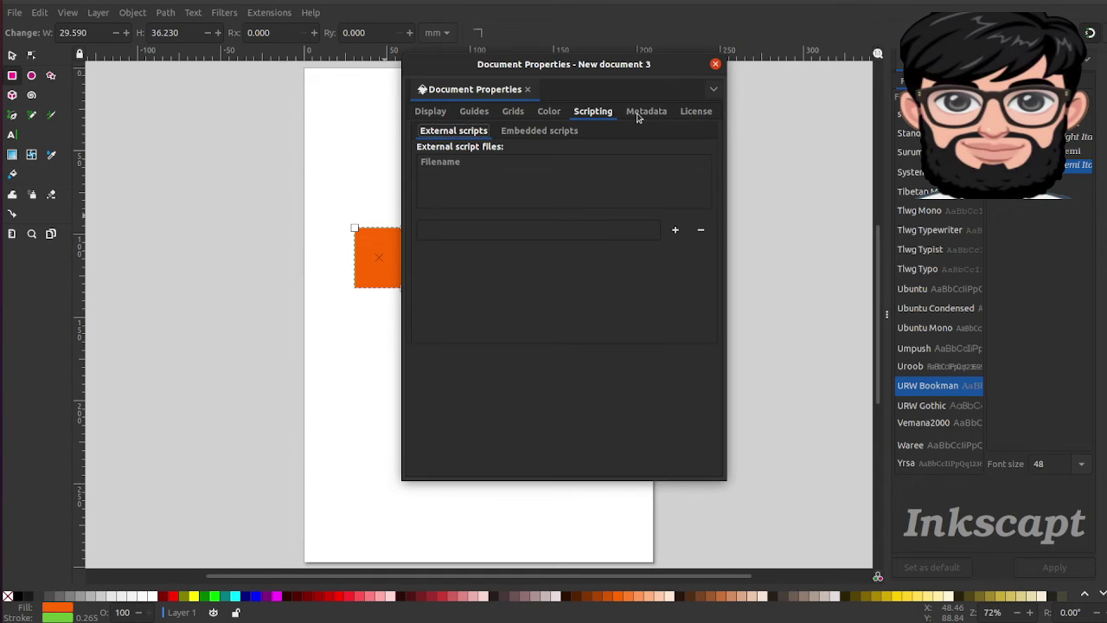
pyautogui.click(647, 114)
pyautogui.click(699, 113)
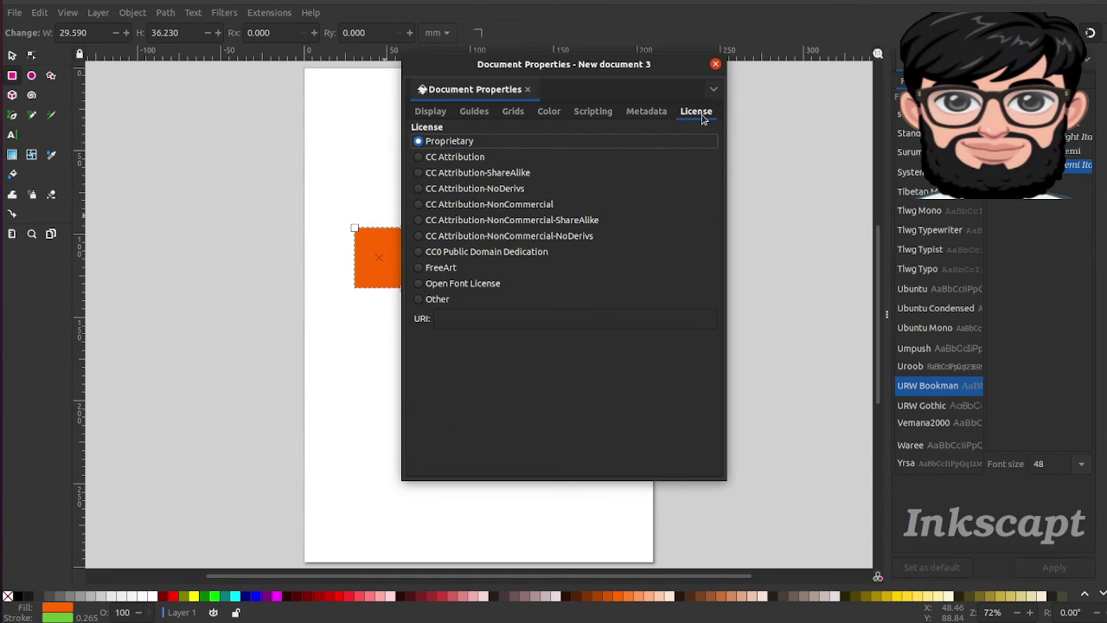
pyautogui.click(716, 64)
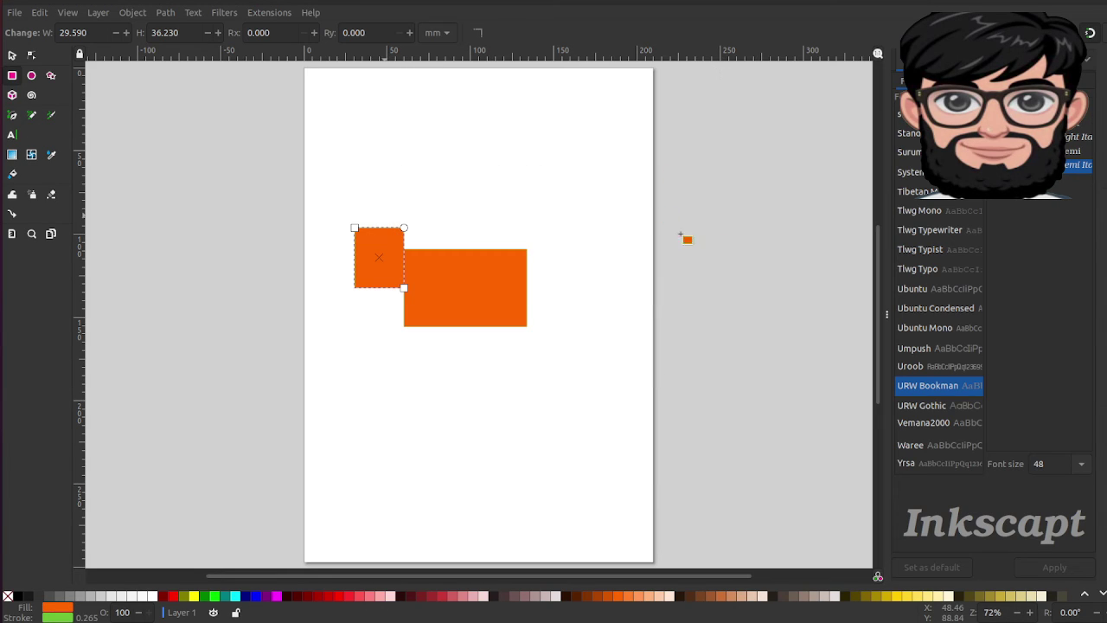